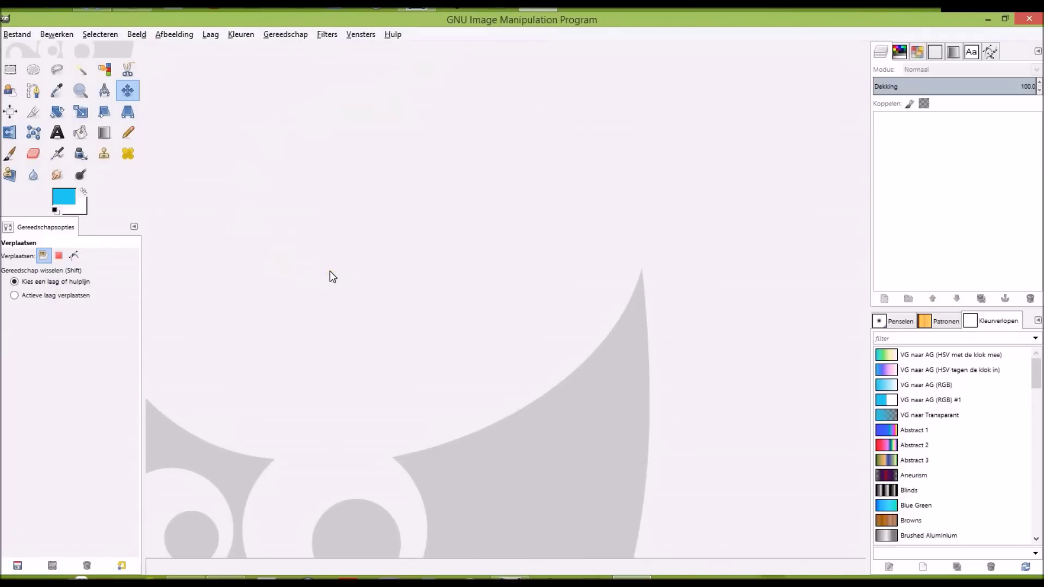
- Clear GIMP's intro screen and bring up the Bestand (File) menu
left_click(353, 276)
left_click(463, 241)
left_click(106, 48)
left_click(21, 34)
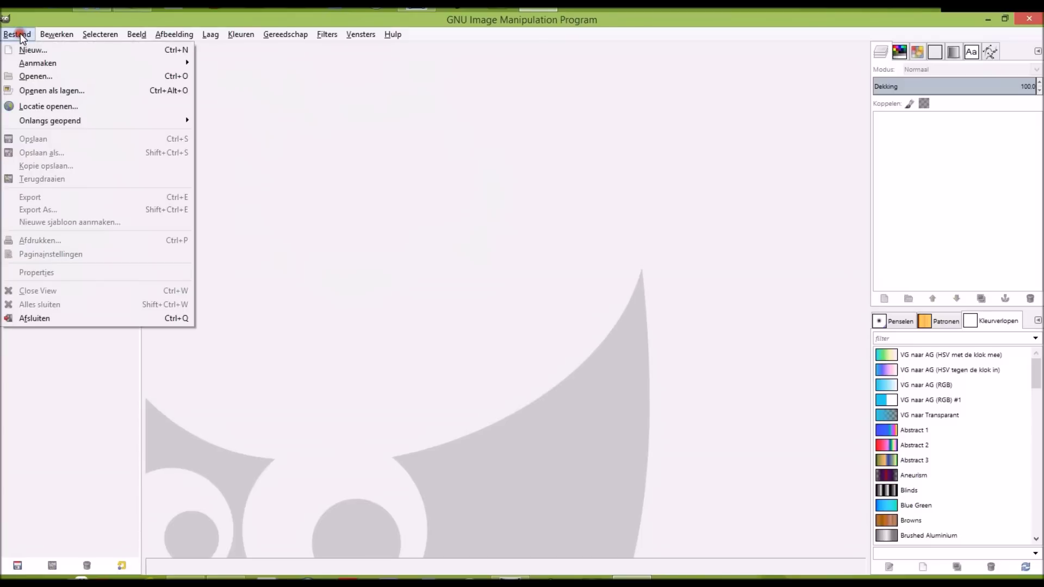
- Open visje.xcf from the GIMP folder, showing the four-layer red fish
left_click(23, 77)
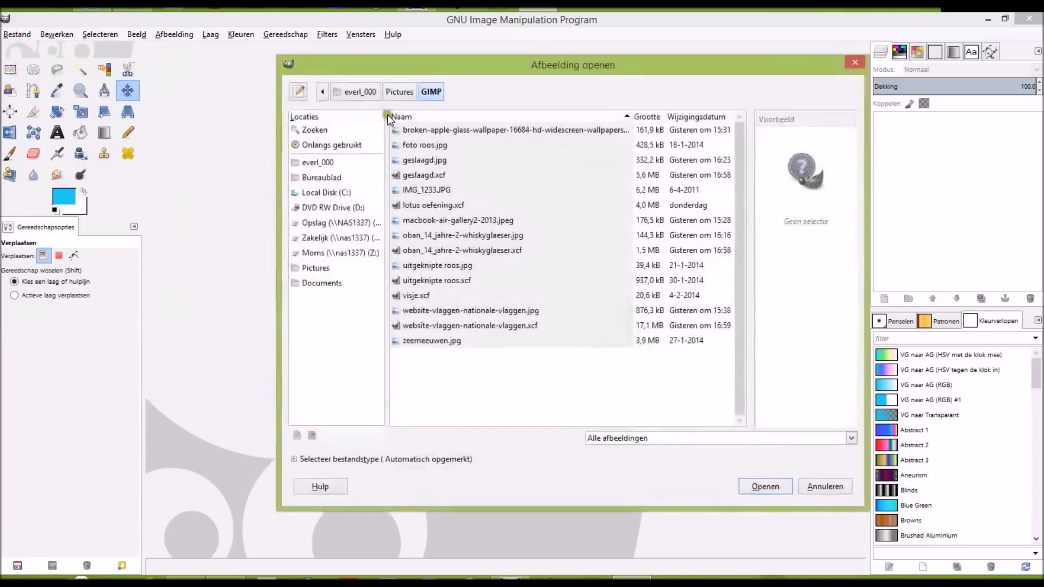
left_click(410, 295)
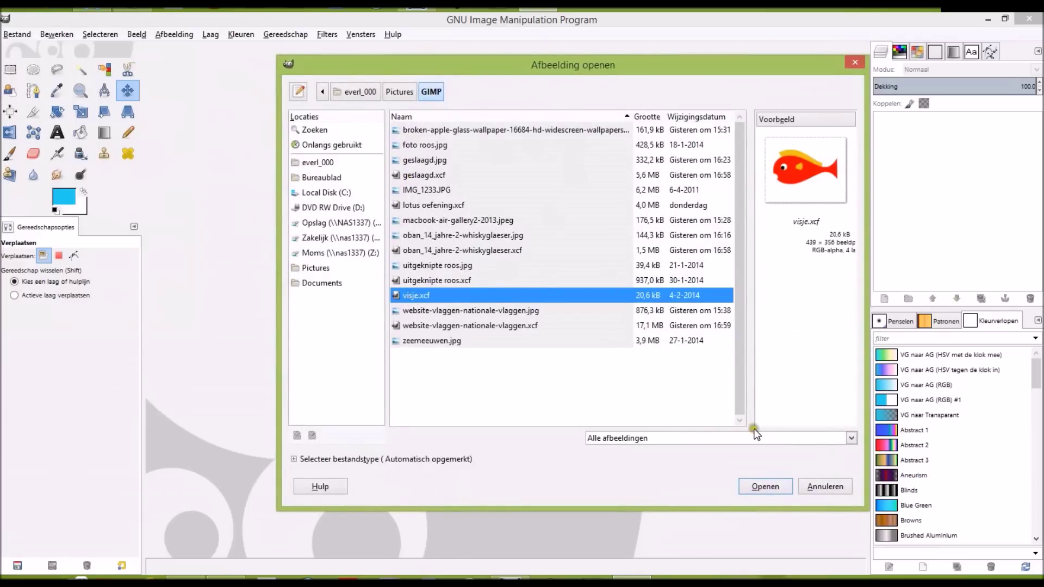
left_click(759, 488)
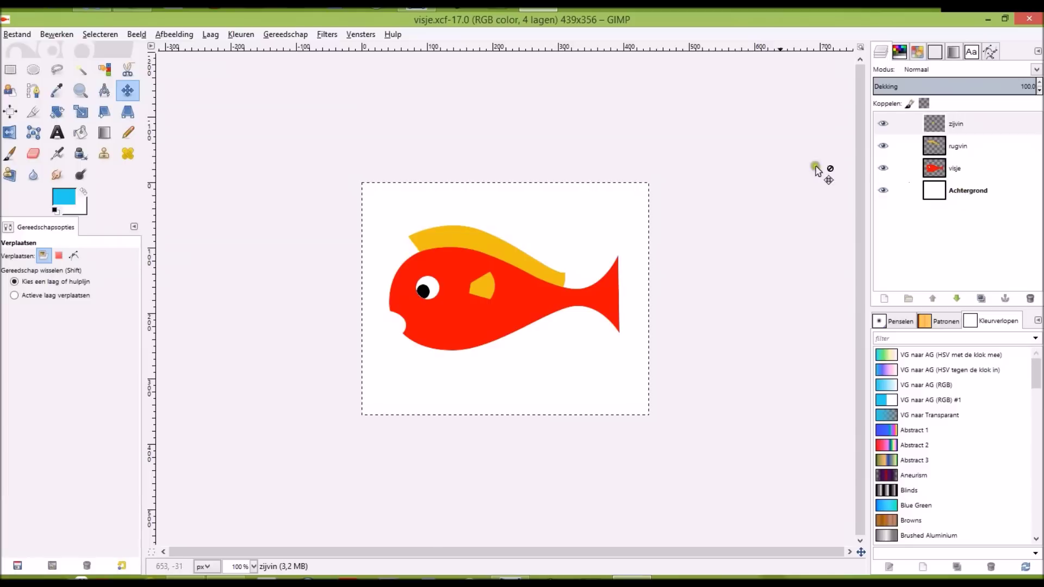
- Export the fish drawing as visje.png with the default PNG settings
left_click(17, 34)
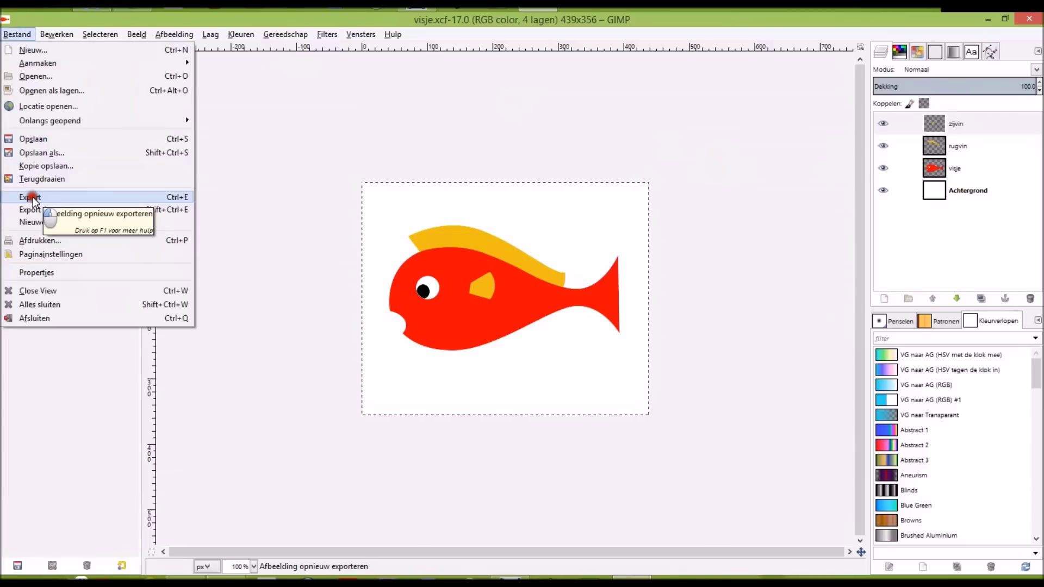
left_click(33, 197)
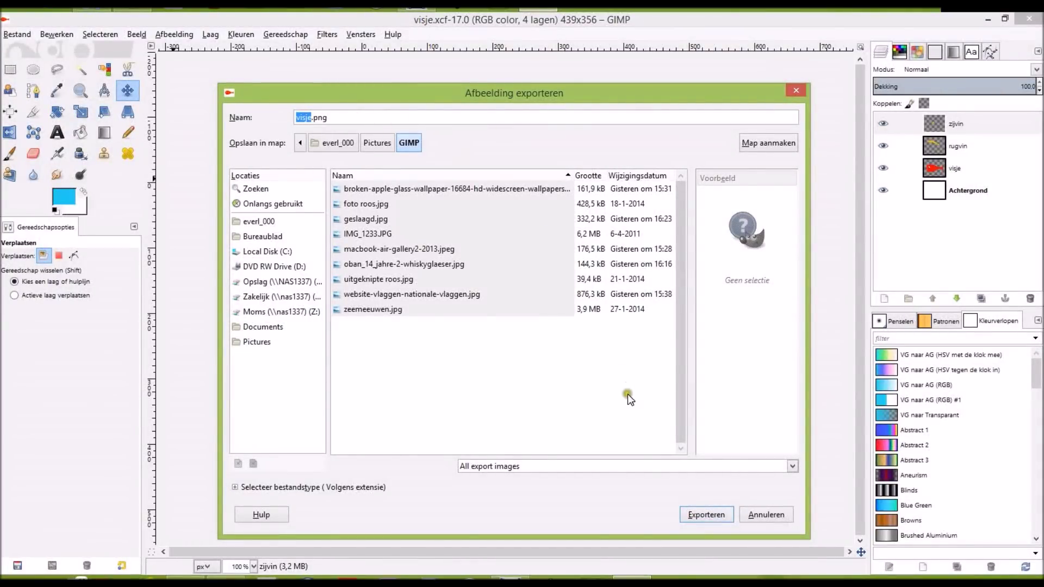
left_click(694, 514)
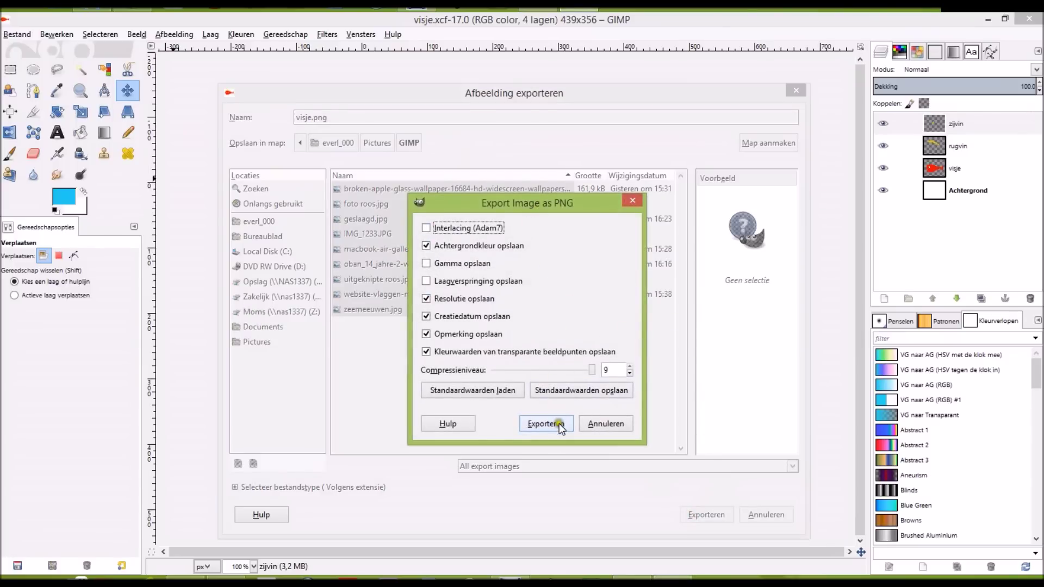
left_click(544, 424)
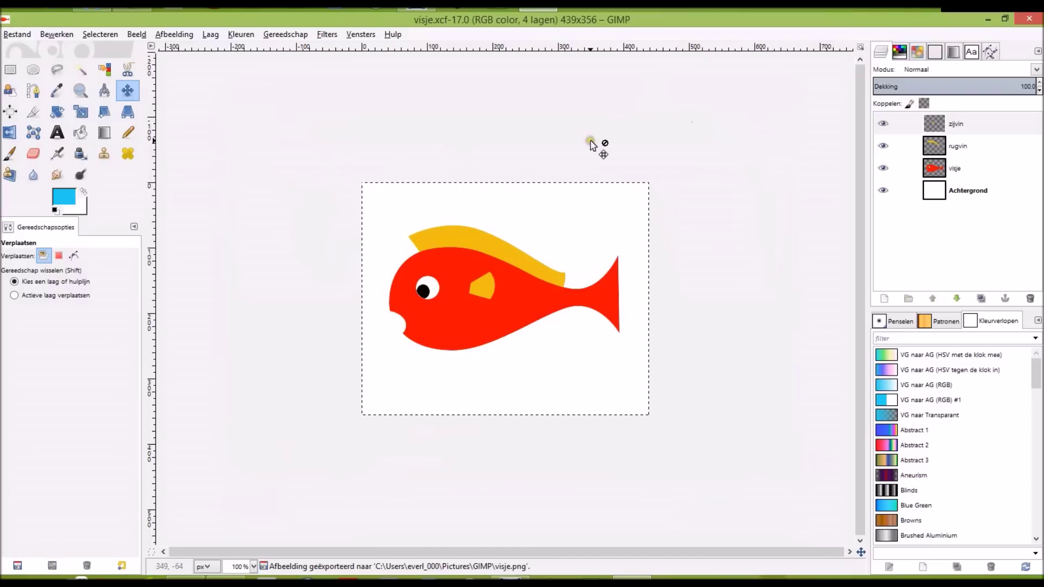
left_click(16, 36)
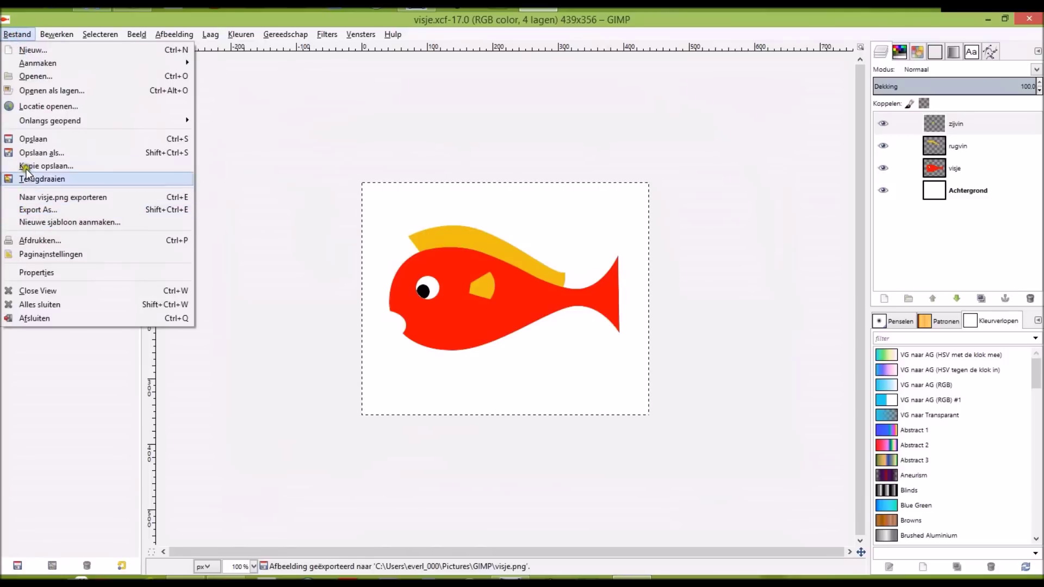
- Export a visje.jpg copy, then hide the white Achtergrond background layer
left_click(29, 210)
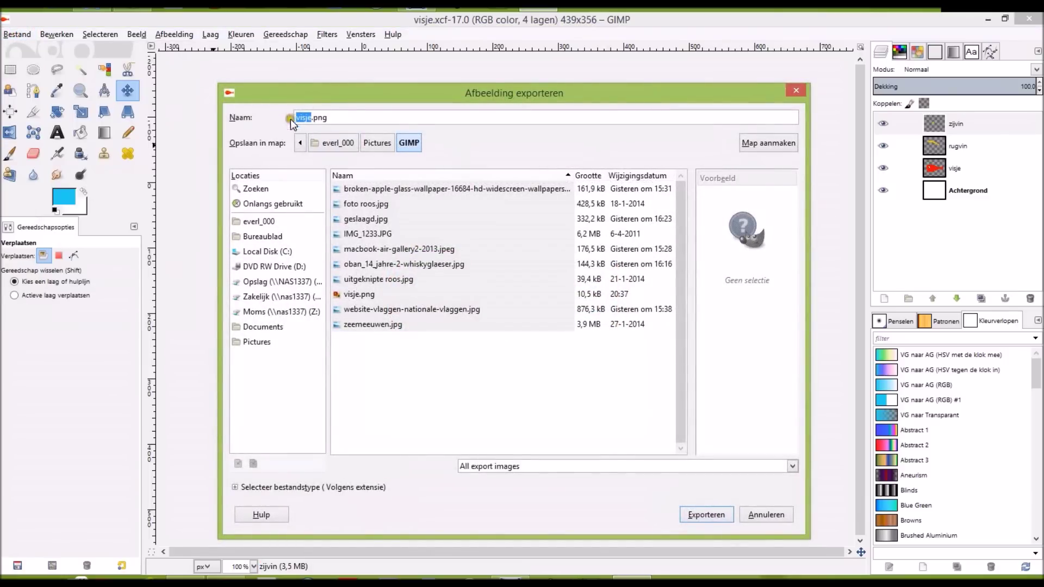
left_click(344, 118)
key("BackSpace")
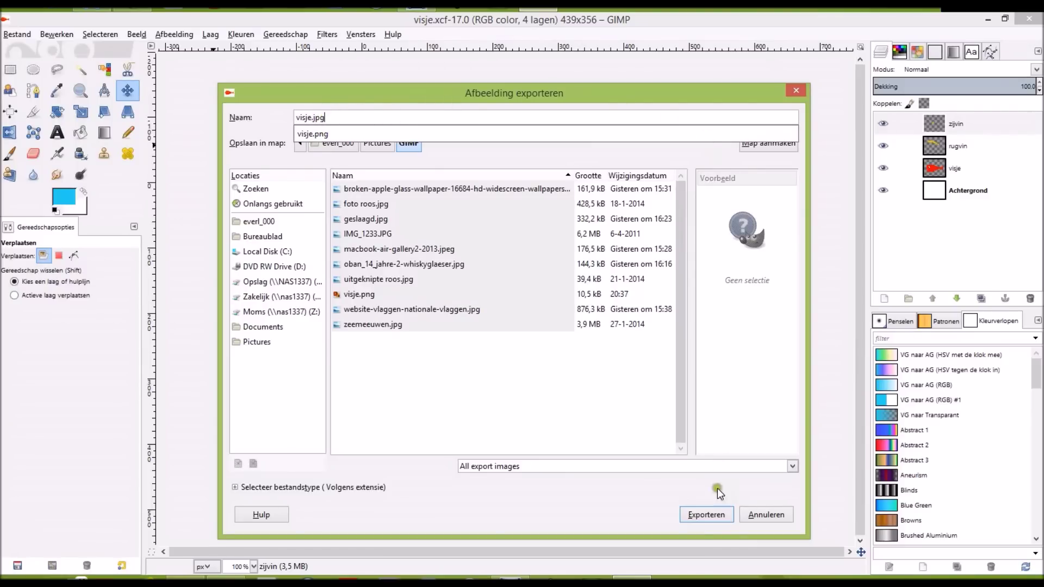
left_click(701, 514)
left_click(701, 516)
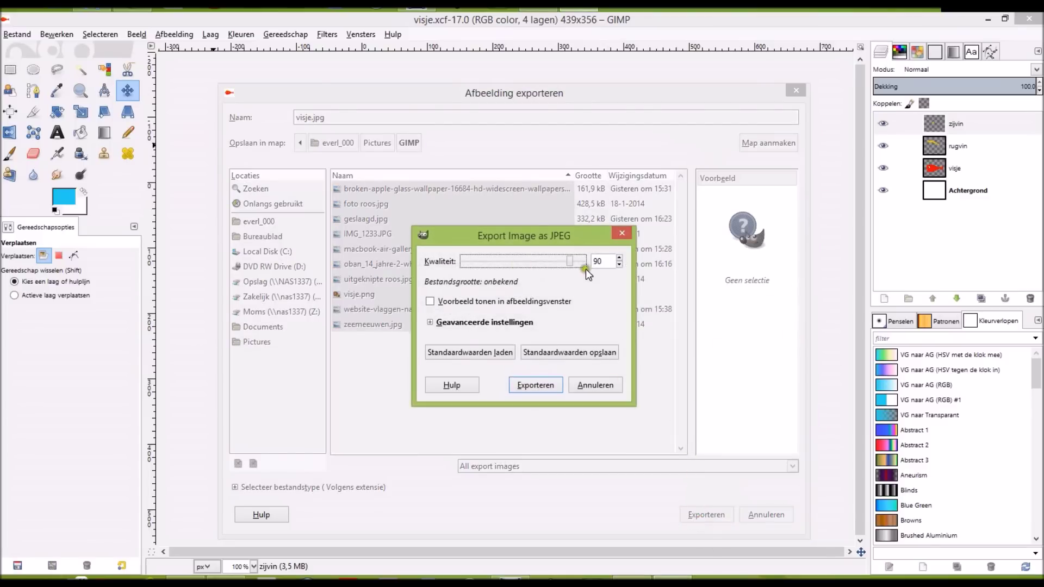
left_click(530, 387)
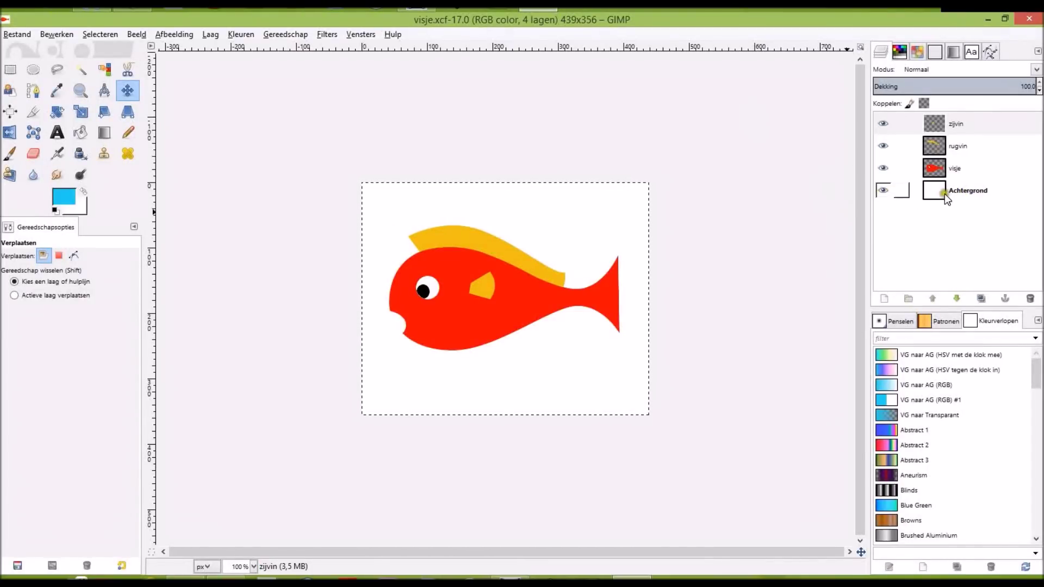
left_click(882, 192)
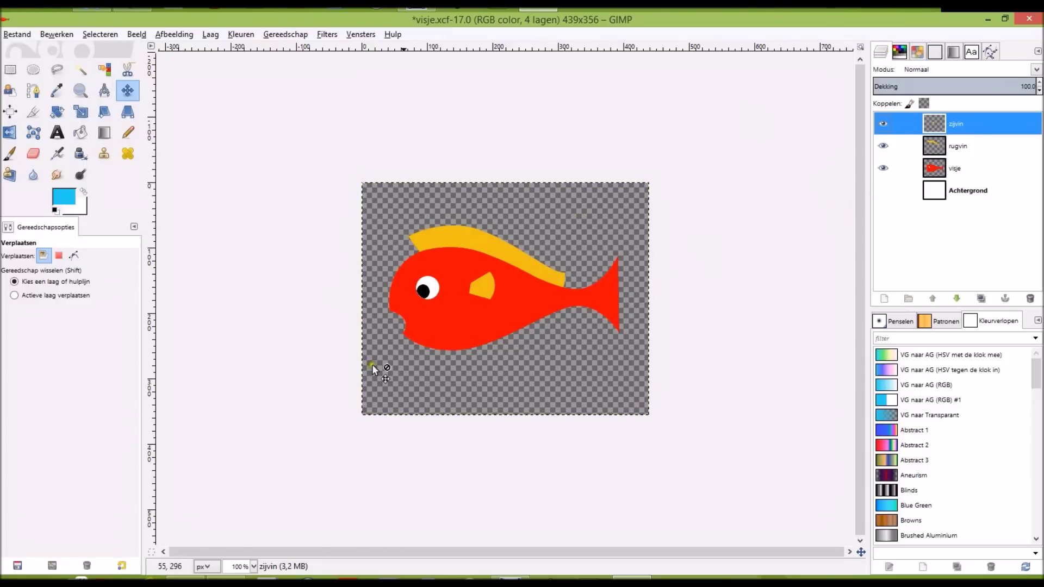
- Export the fish on transparency as visje-transparant.png with default PNG settings
left_click(17, 34)
left_click(33, 210)
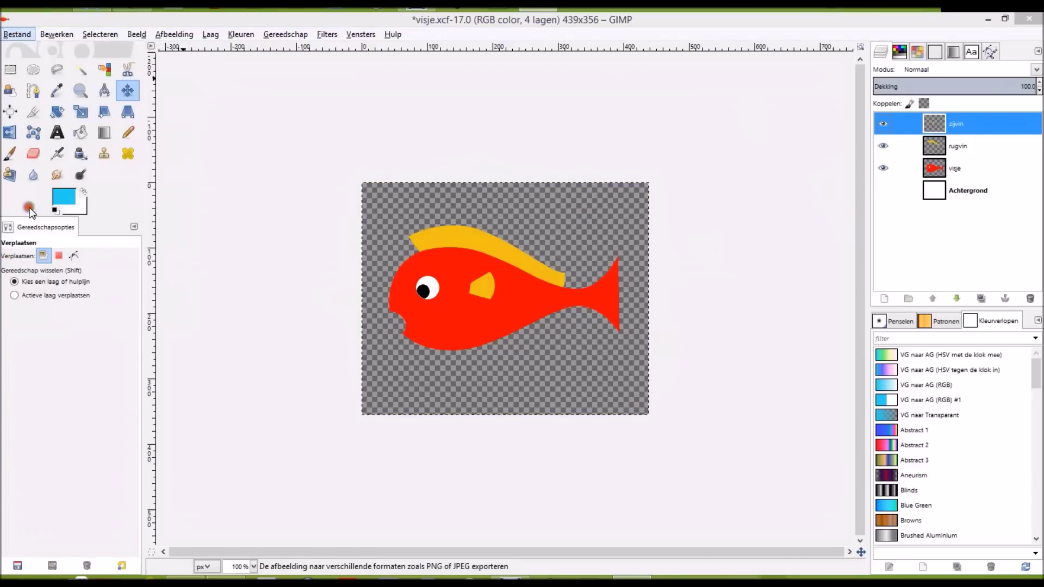
left_click(342, 117)
key("BackSpace")
key("BackSpace")
key("BackSpace")
type("visje-transparant.png")
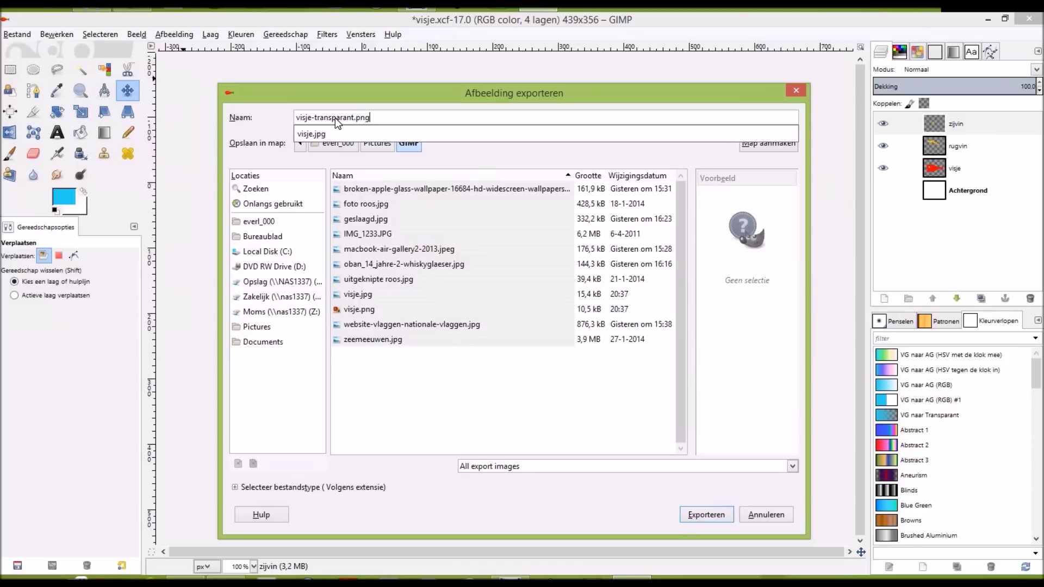
left_click(698, 514)
left_click(696, 516)
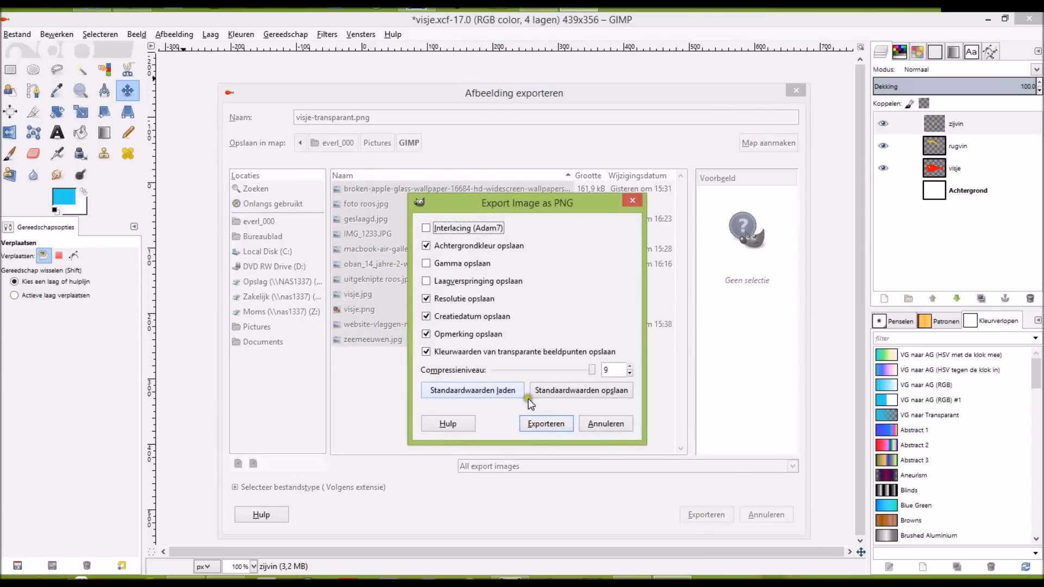
left_click(547, 422)
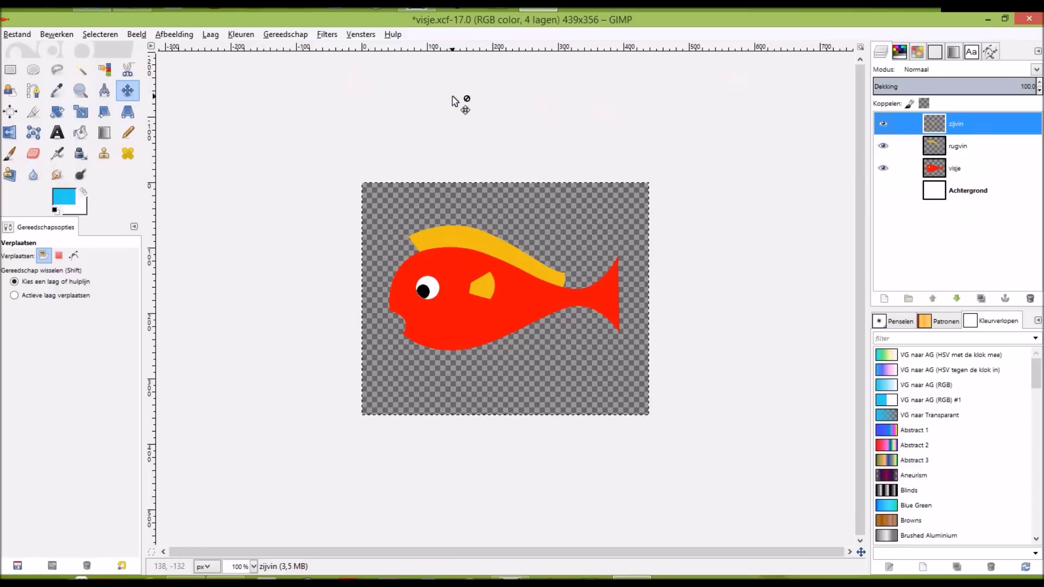
- Close visje.xcf without saving, then open visje-transparant.png, visje.png and visje.jpg together
key("ctrl+w")
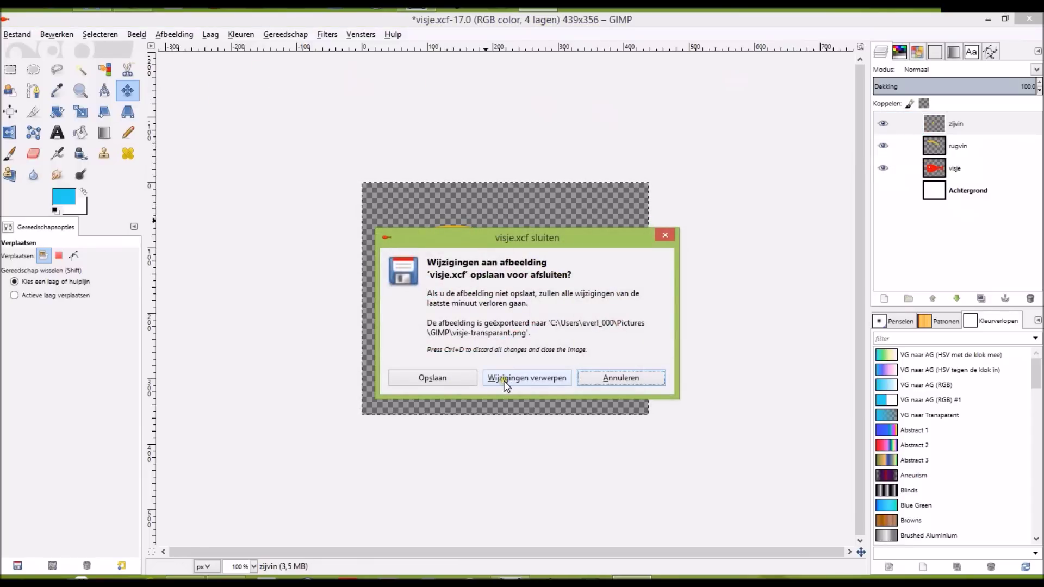
left_click(505, 380)
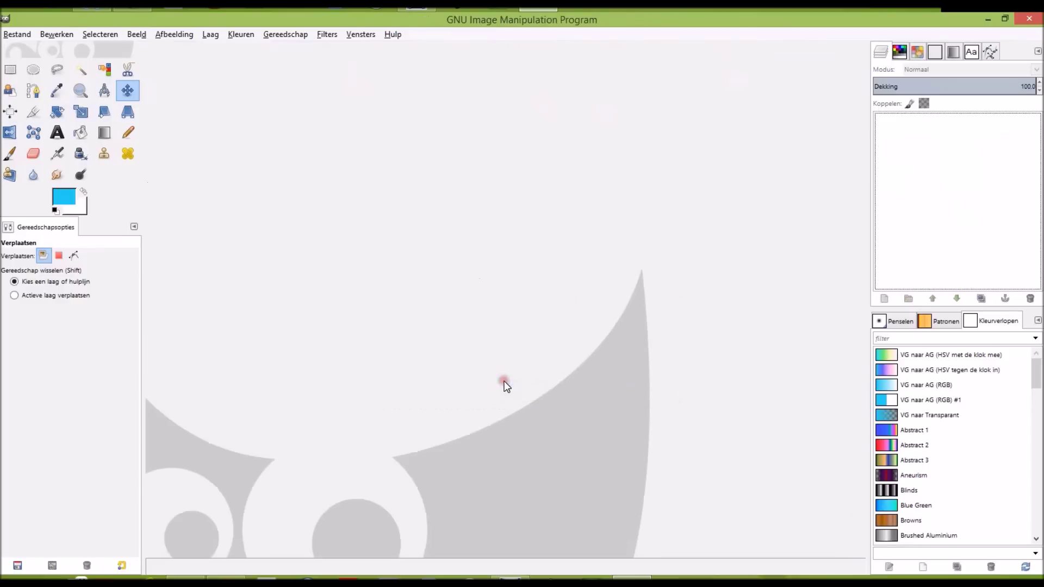
left_click(17, 34)
left_click(33, 76)
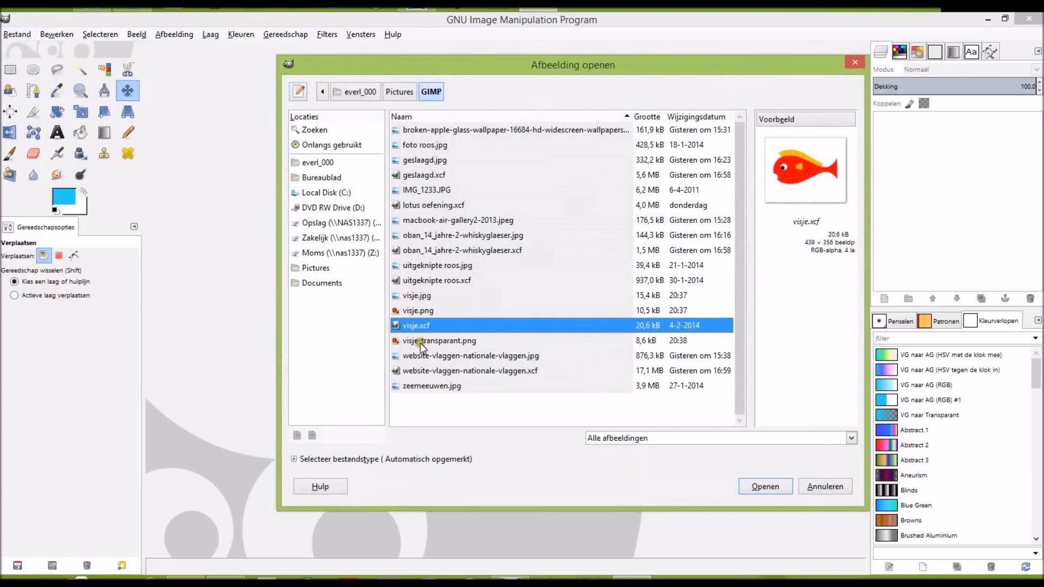
left_click(438, 342)
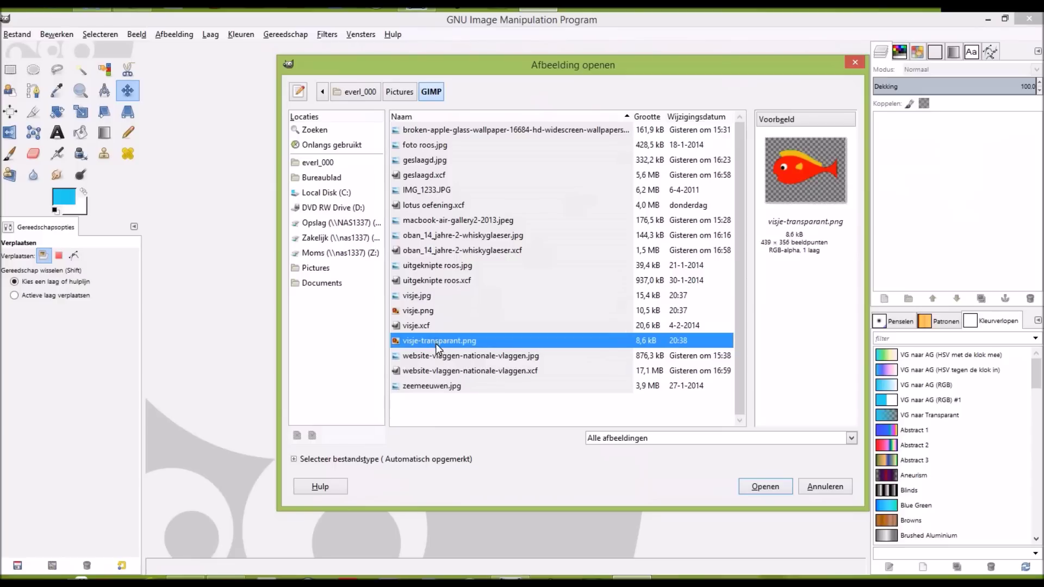
left_click(412, 312, "ctrl")
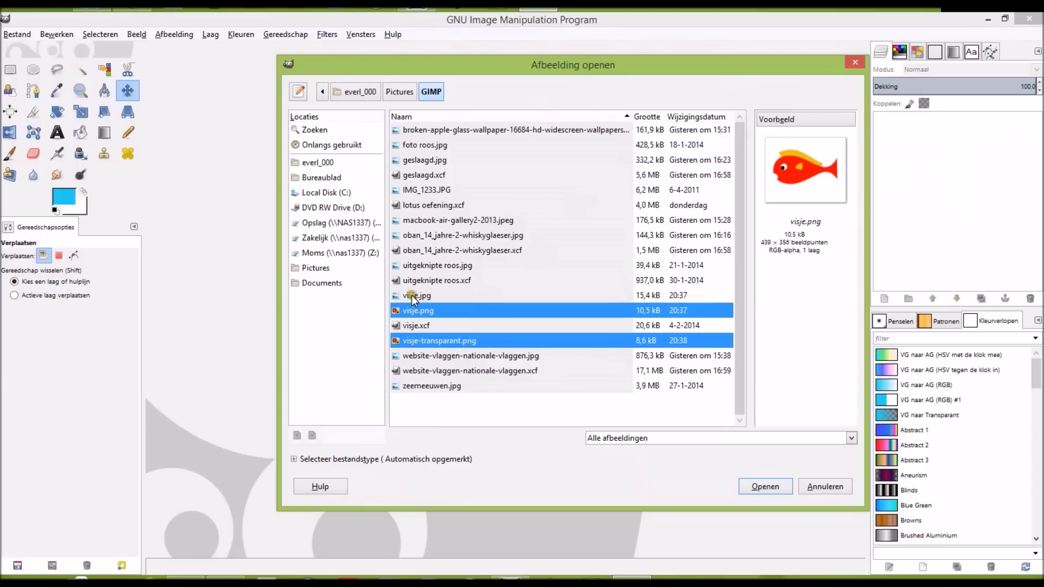
left_click(413, 296, "ctrl")
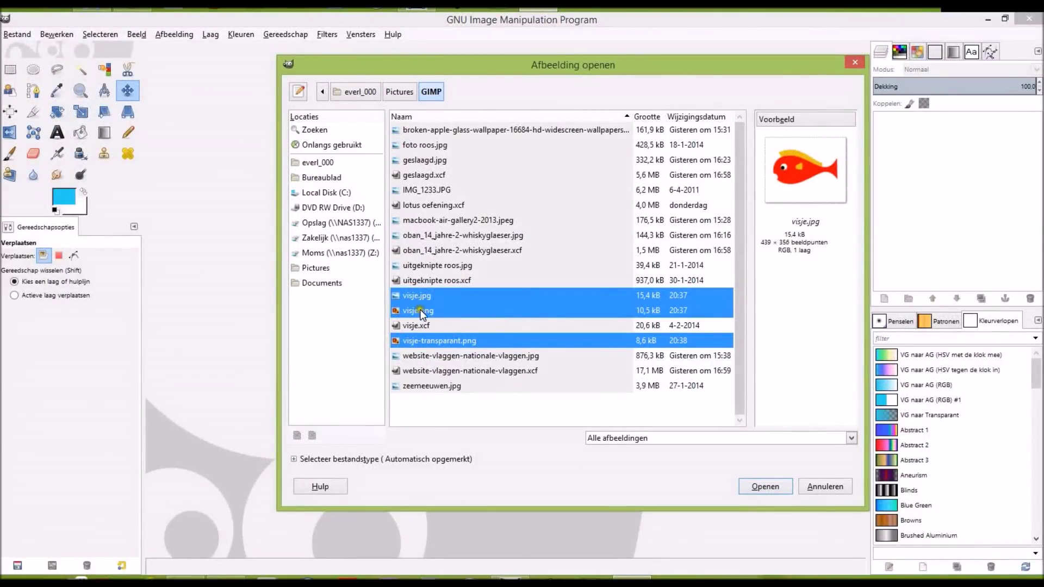
left_click(758, 488)
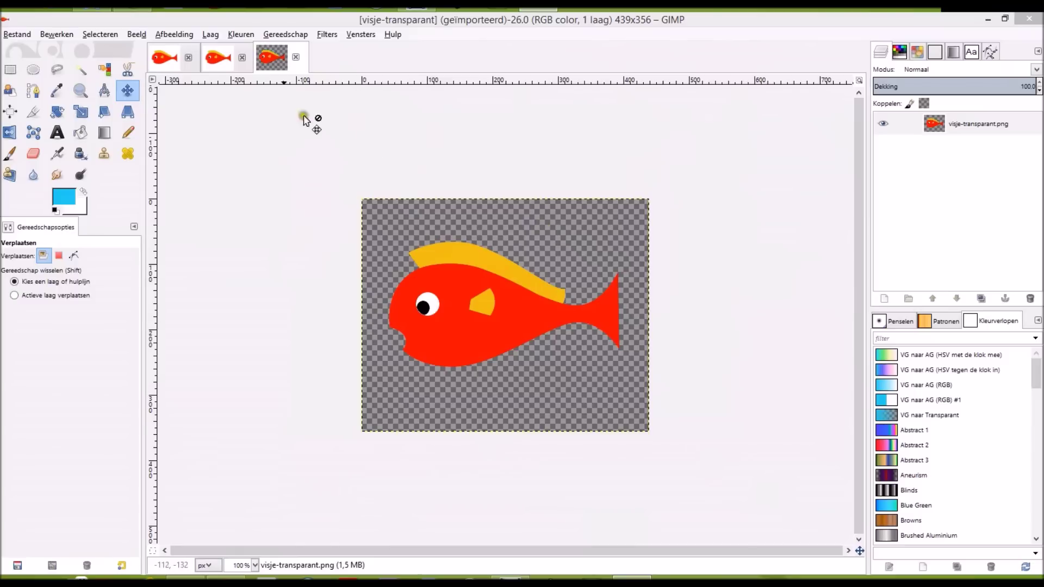
left_click(219, 58)
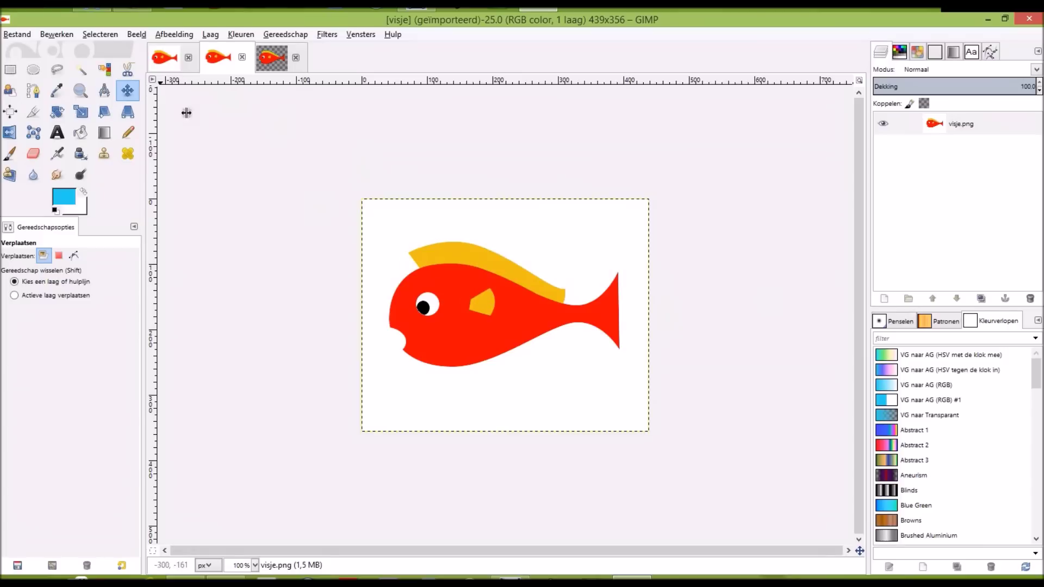
left_click(162, 58)
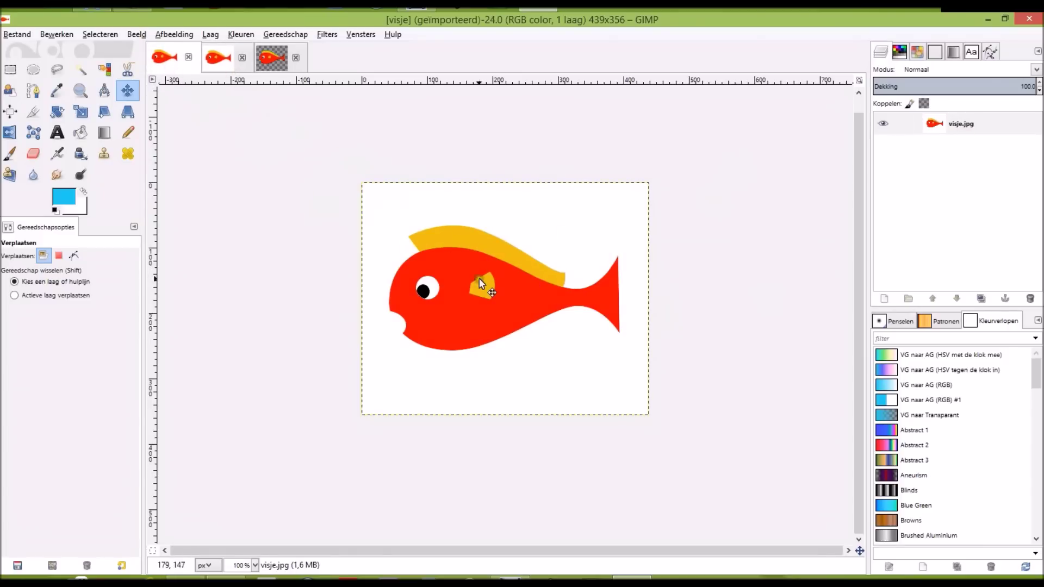
left_click(248, 54)
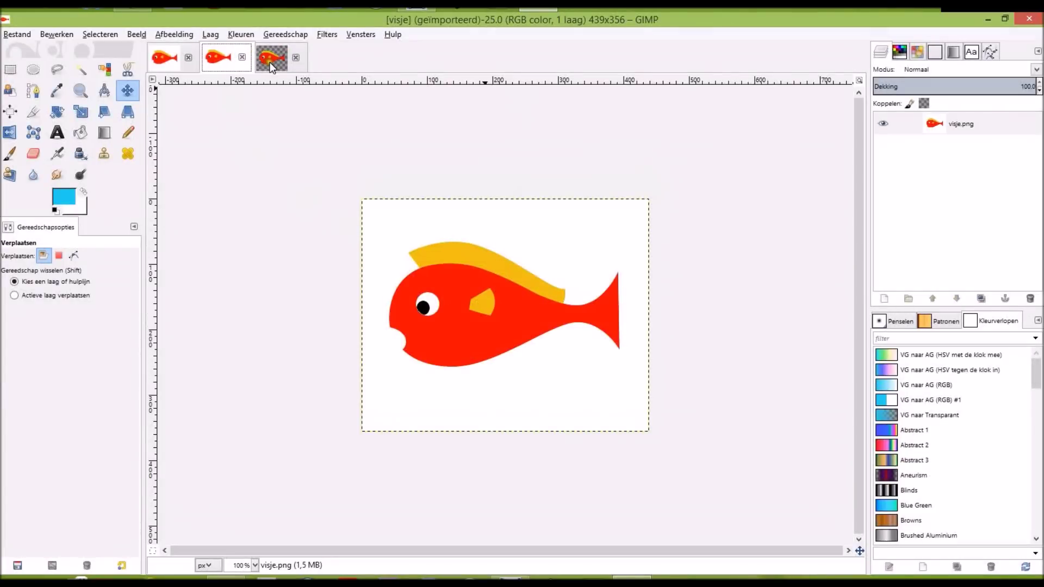
left_click(270, 61)
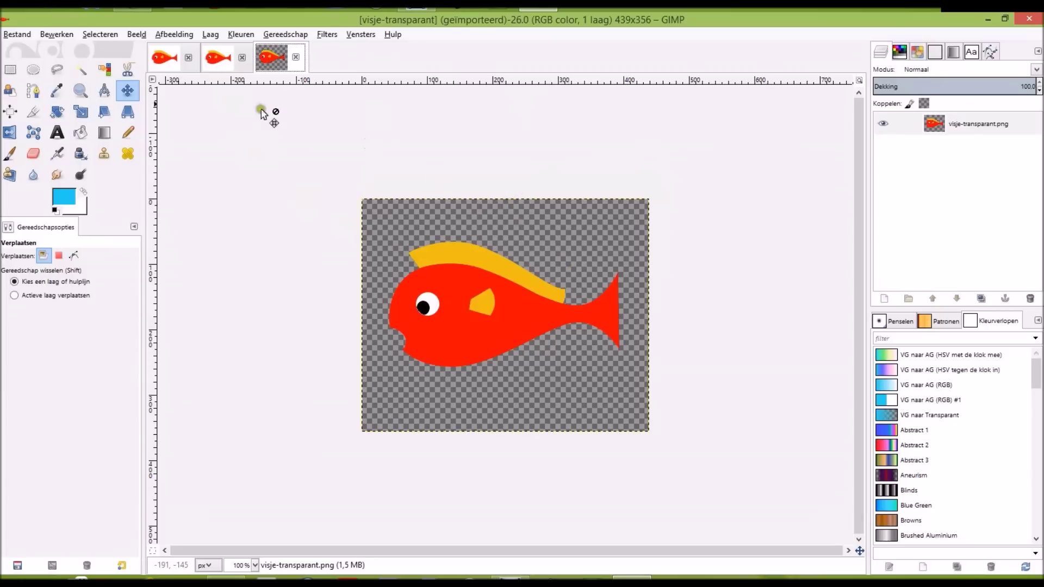
left_click_drag(210, 62, 593, 181)
mouse_move(563, 209)
left_mouse_down()
mouse_move(89, 202)
mouse_move(372, 272)
left_mouse_up()
left_click_drag(425, 230, 46, 58)
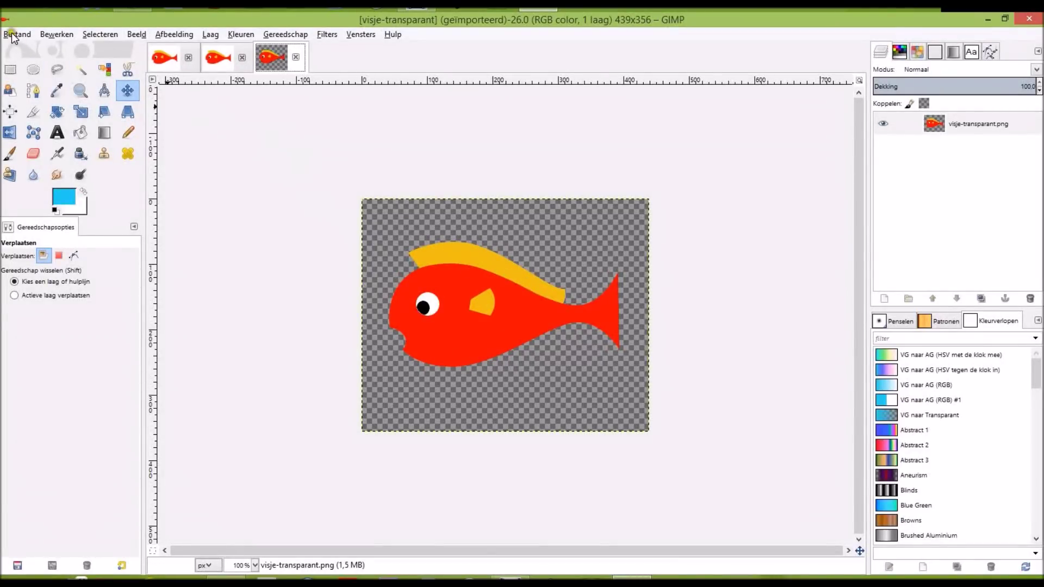
- Create a new image 800 pixels wide and 600 high
left_click(16, 35)
left_click(24, 47)
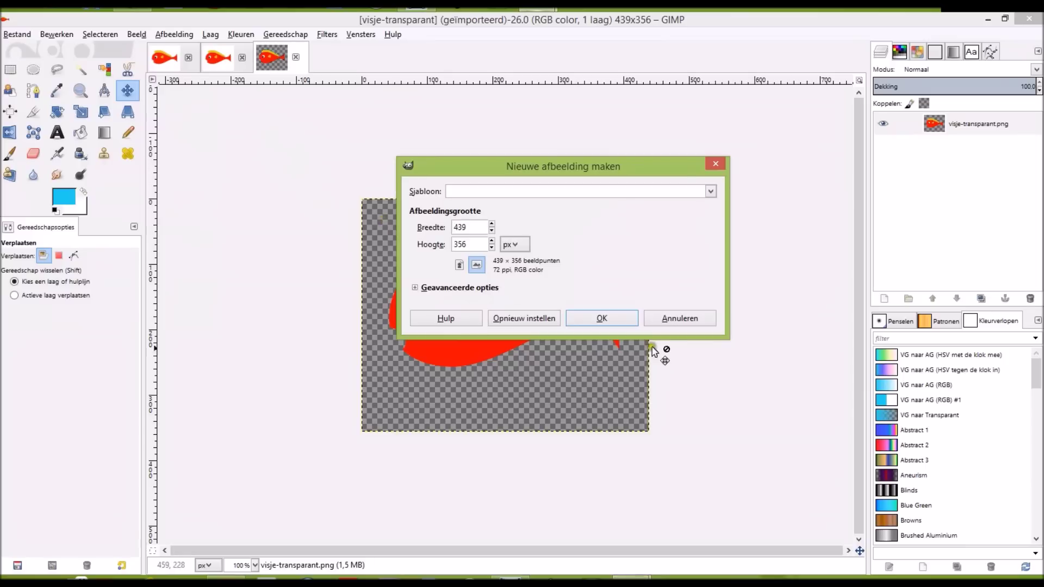
left_click(417, 228)
type("600")
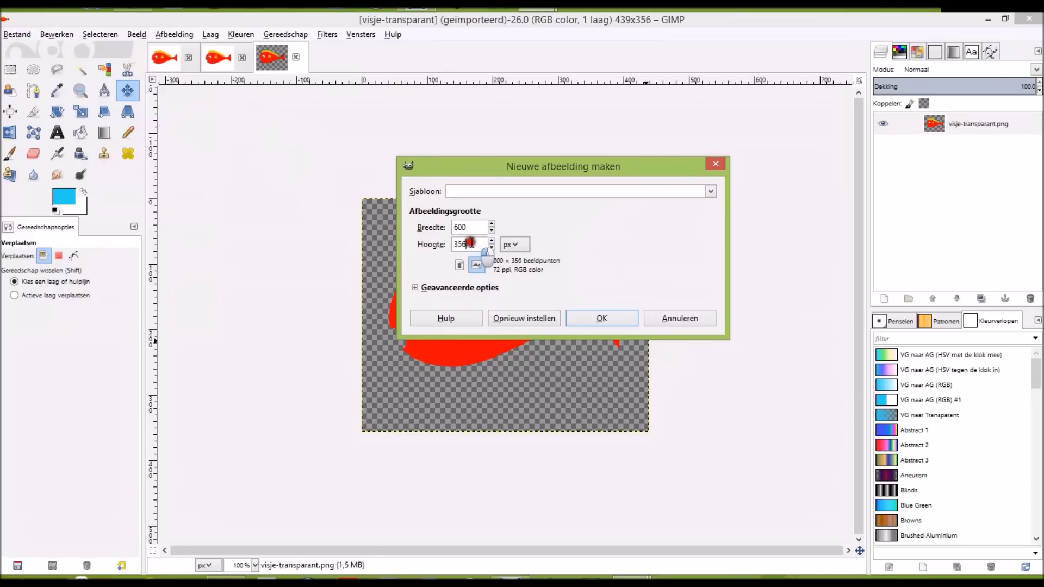
left_click(415, 238)
type("400")
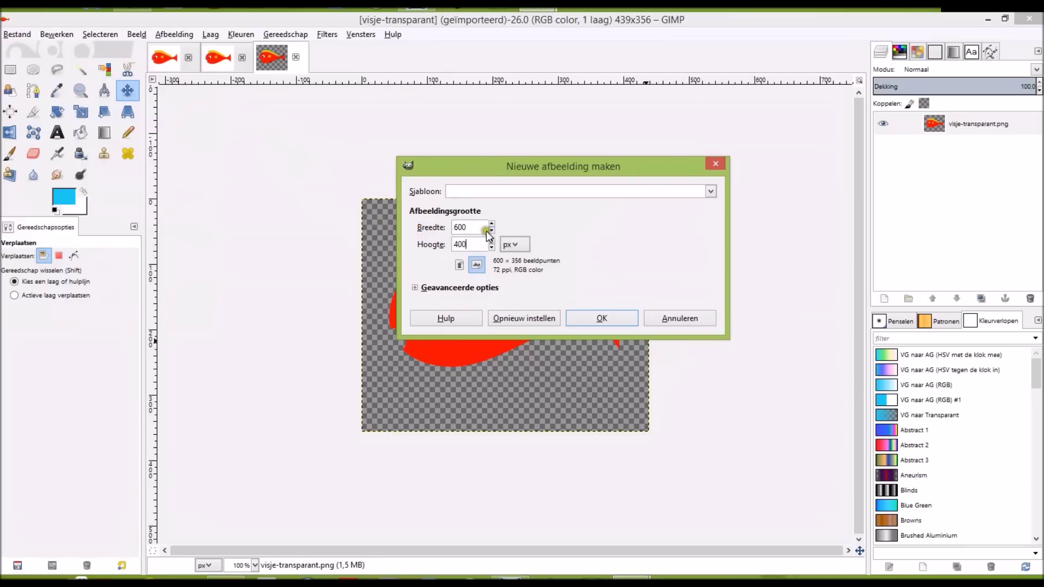
left_click(424, 225)
type("800")
left_click(475, 244)
left_click(427, 245)
left_click(591, 320)
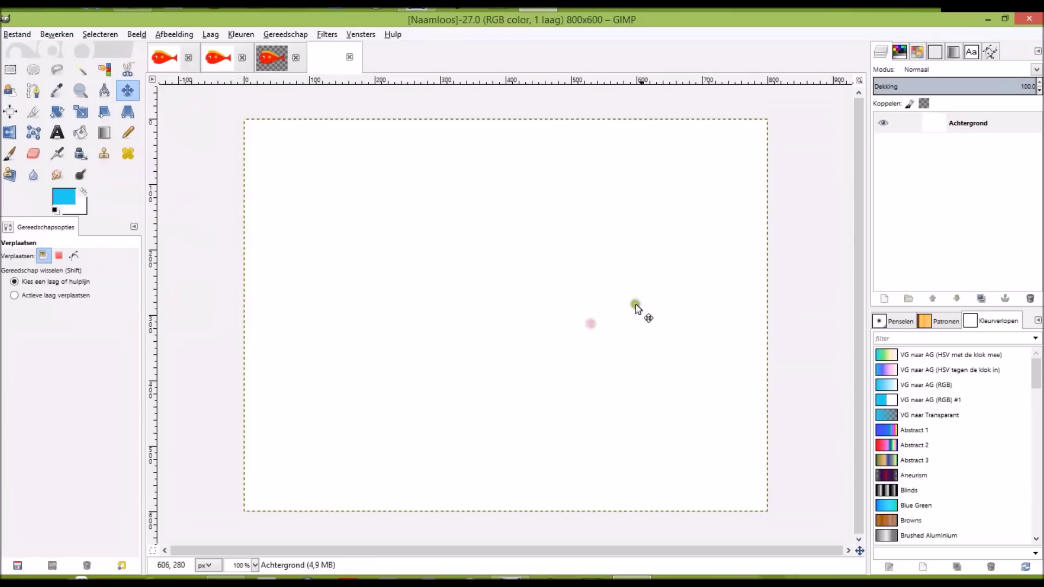
- Flood-fill the new canvas with light blue using the Bucket Fill tool
left_click(61, 197)
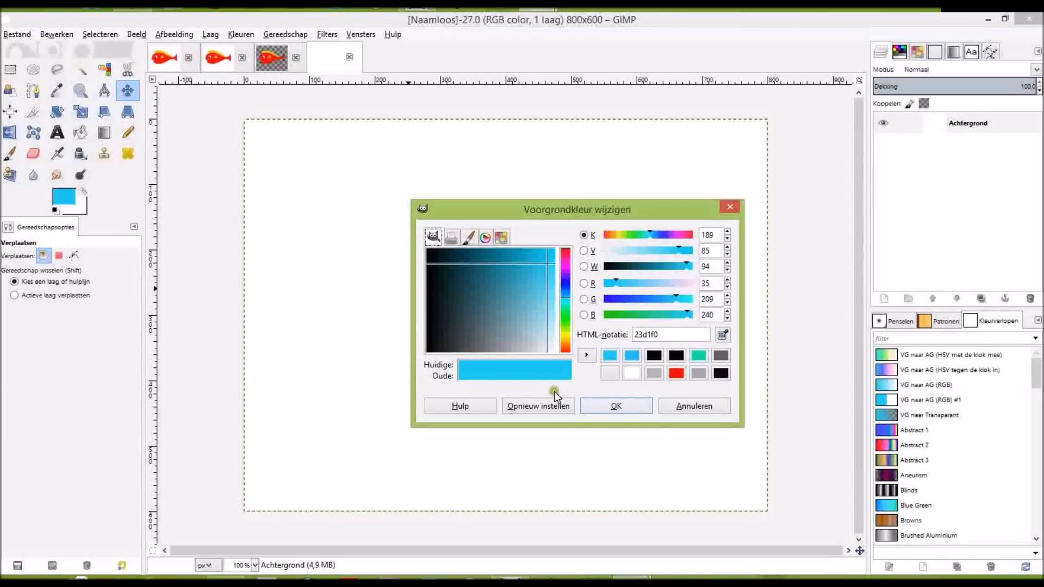
left_click(616, 407)
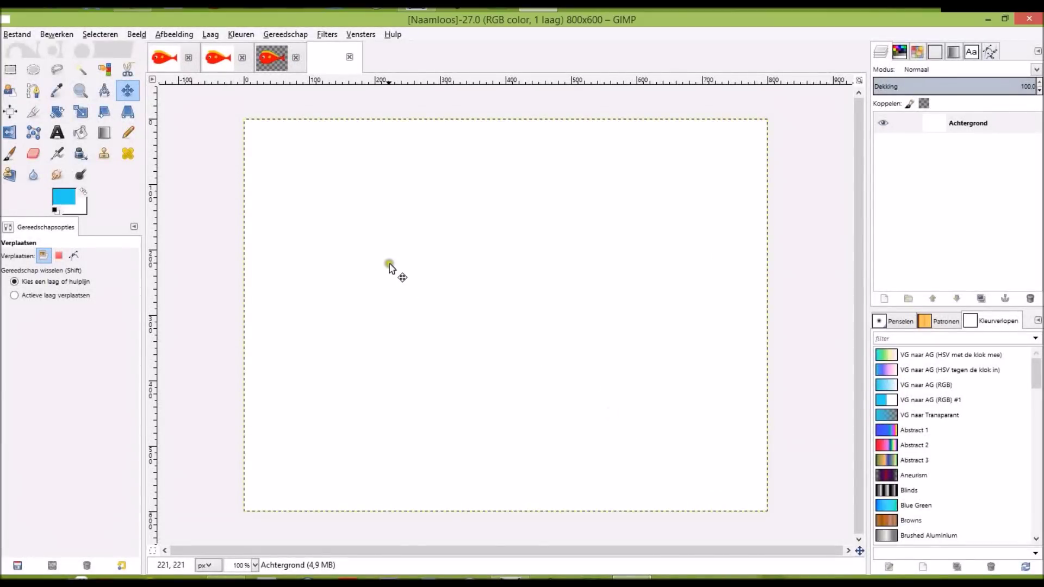
left_click(81, 132)
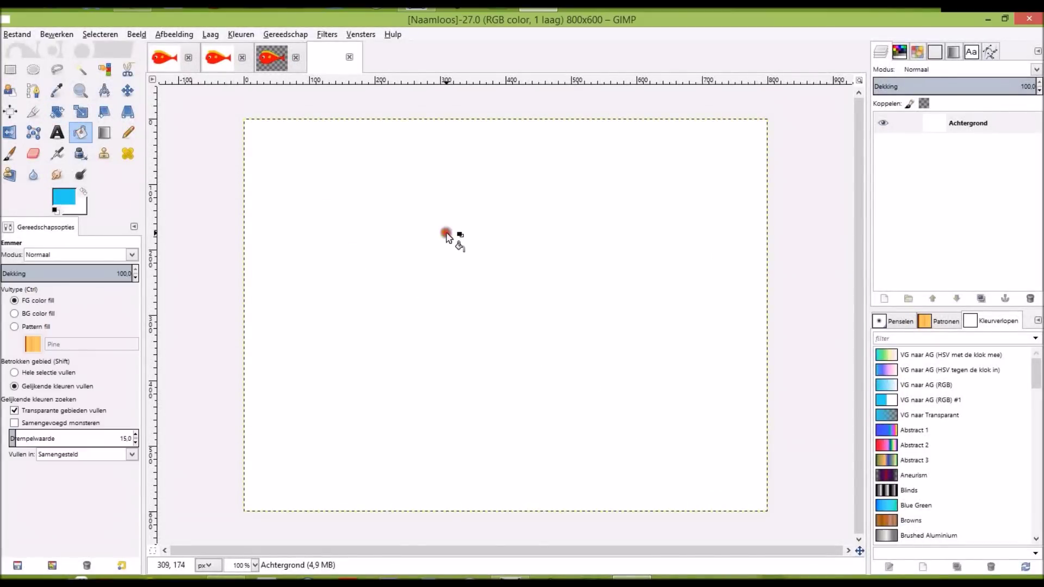
left_click(452, 244)
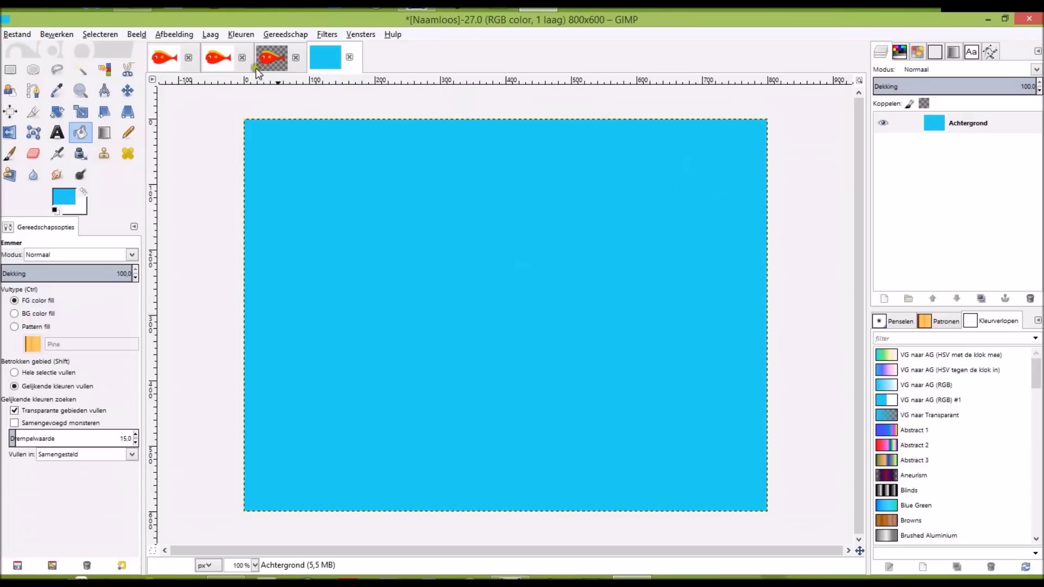
left_click(267, 59)
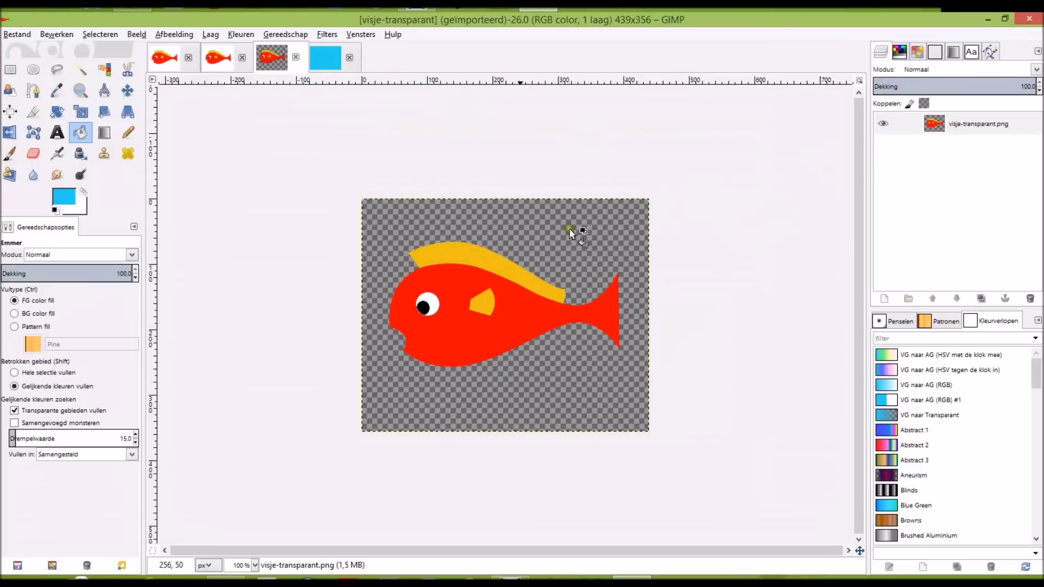
- Select all of the transparent fish image and copy it
right_click(434, 221)
mouse_move(473, 261)
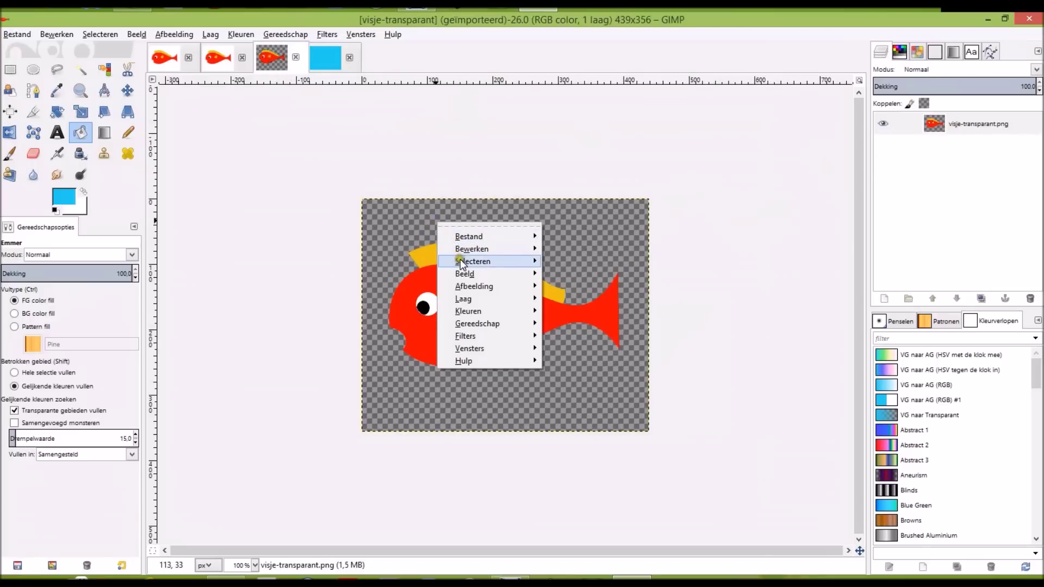
left_click(580, 269)
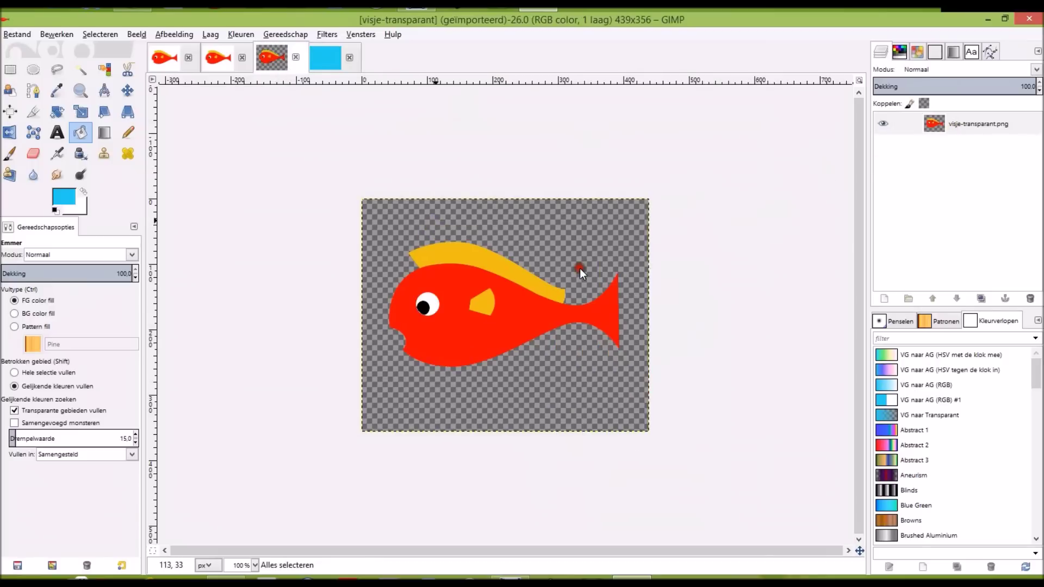
right_click(474, 233)
mouse_move(511, 261)
left_click(613, 345)
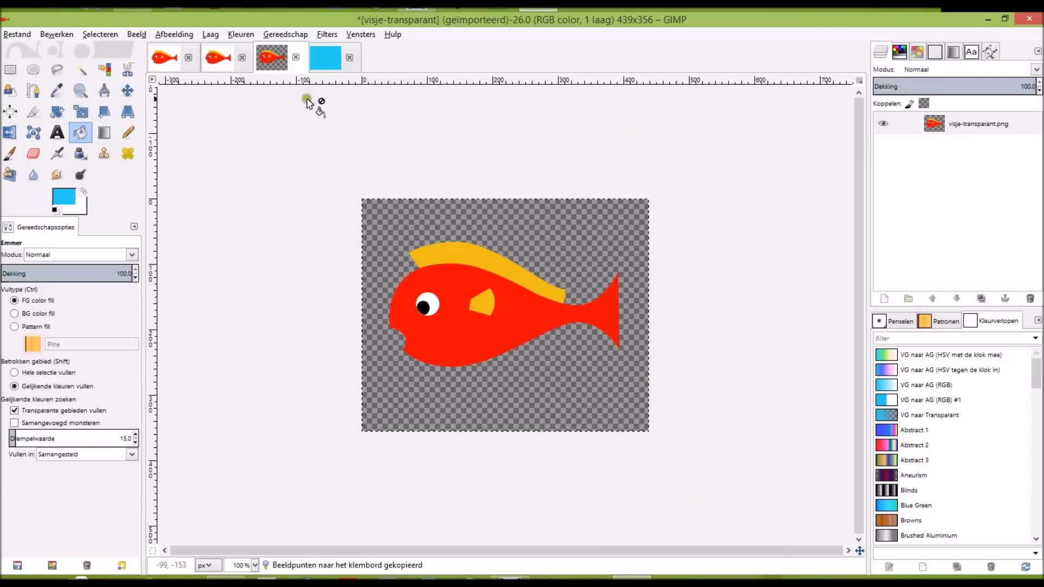
- Paste the fish into the blue image as a new layer and move it up-left
left_click(334, 64)
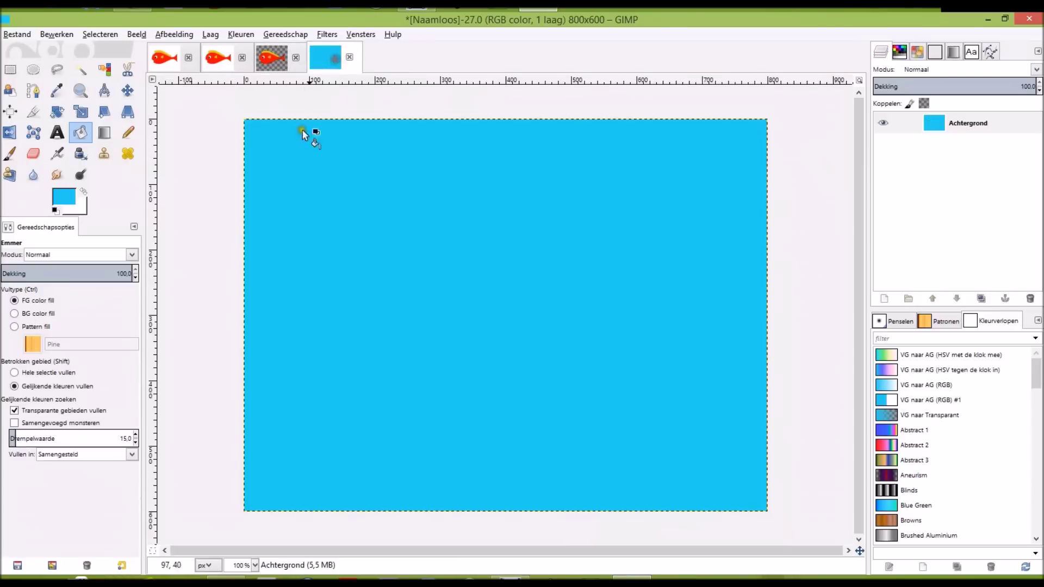
right_click(426, 218)
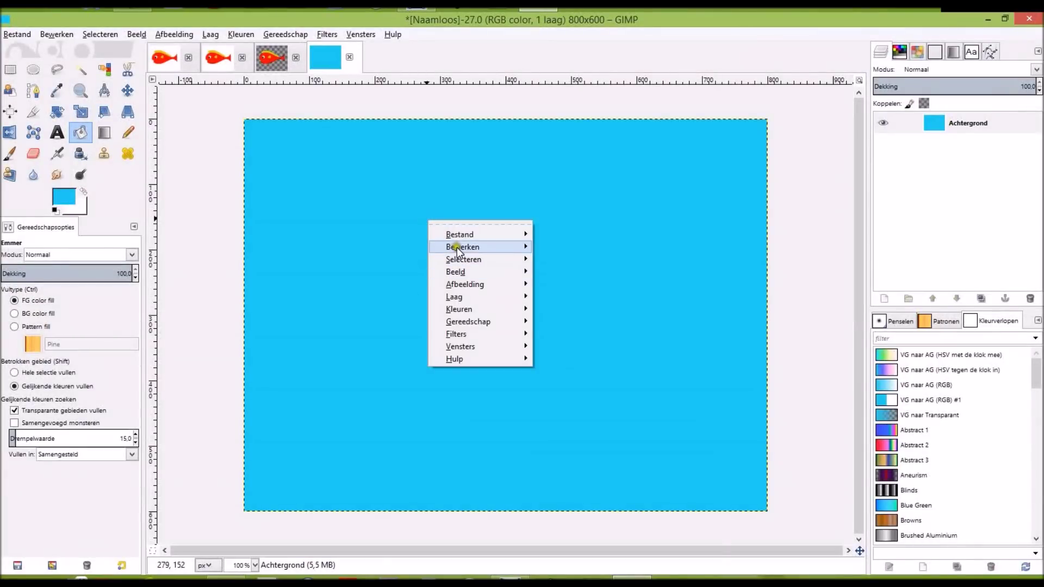
mouse_move(462, 247)
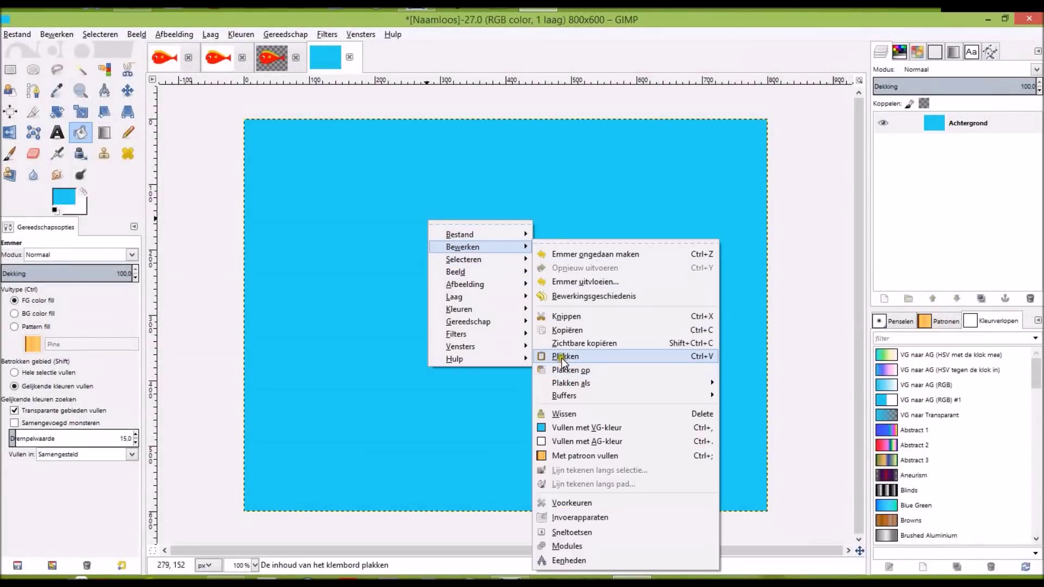
left_click(563, 357)
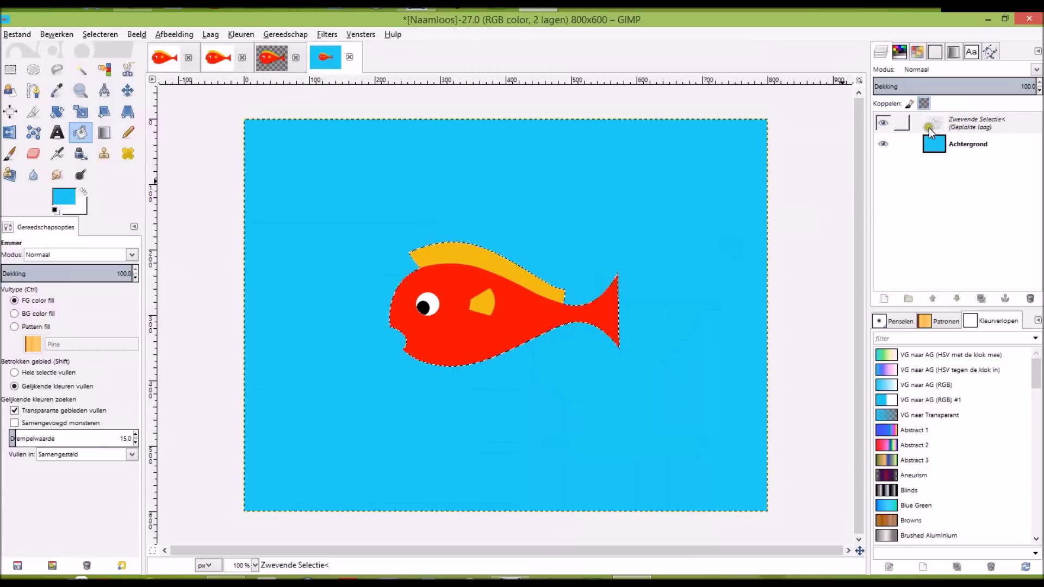
left_click(883, 299)
left_click(883, 300)
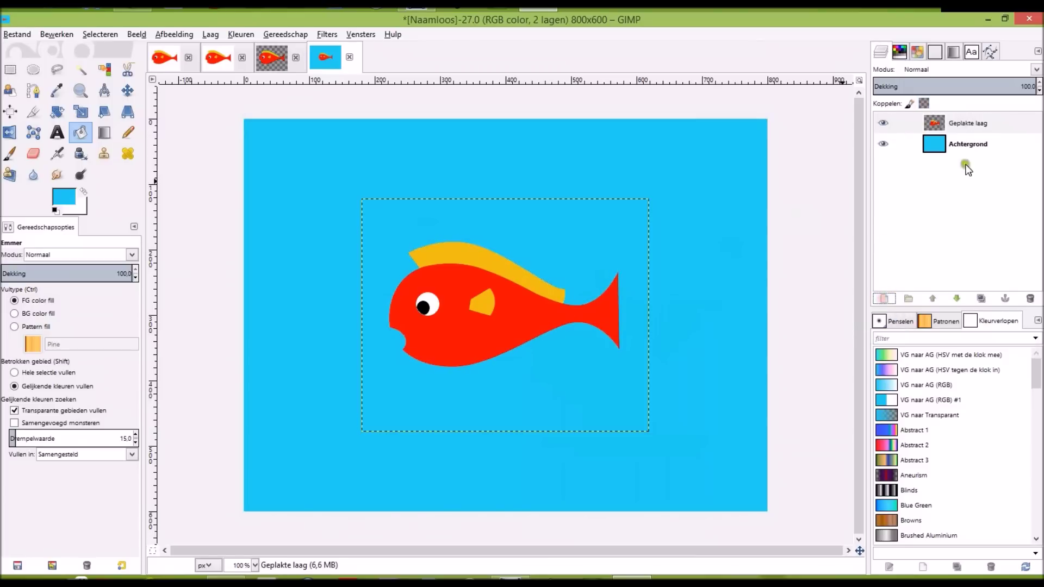
left_click_drag(904, 152, 850, 191)
left_click(128, 90)
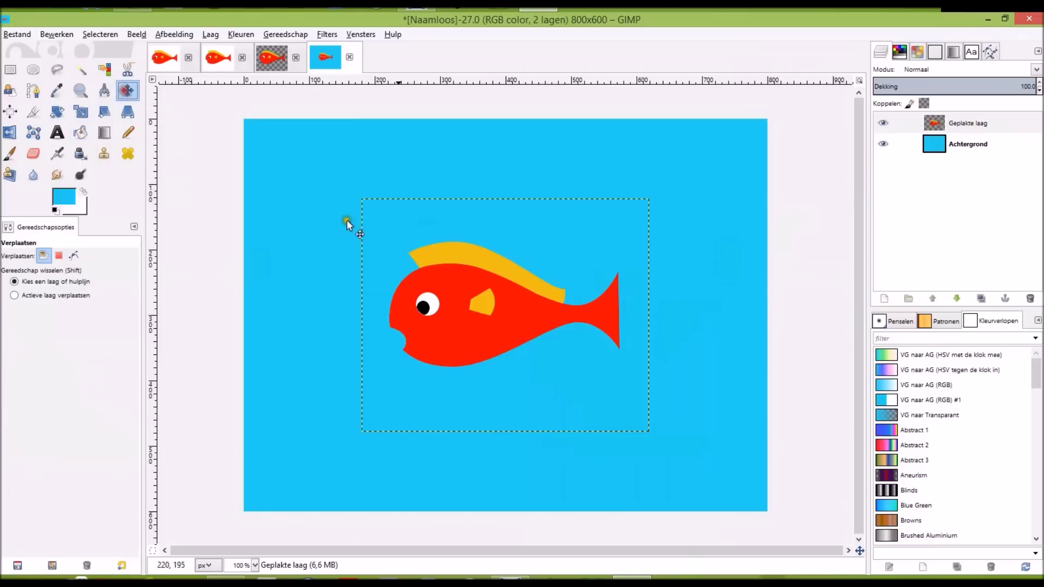
mouse_move(451, 337)
left_mouse_down()
mouse_move(422, 258)
mouse_move(335, 242)
left_mouse_up()
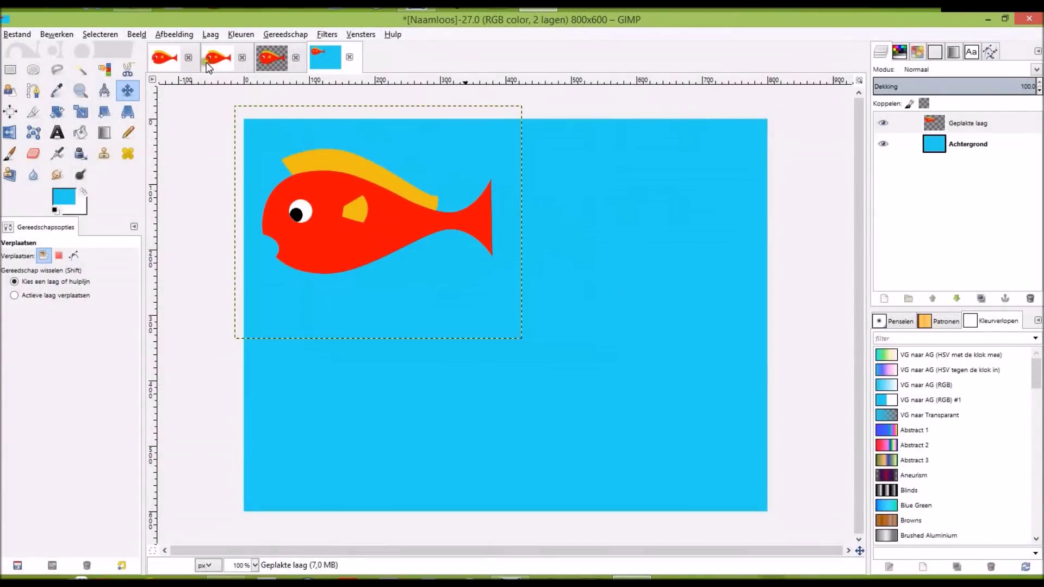
left_click(162, 59)
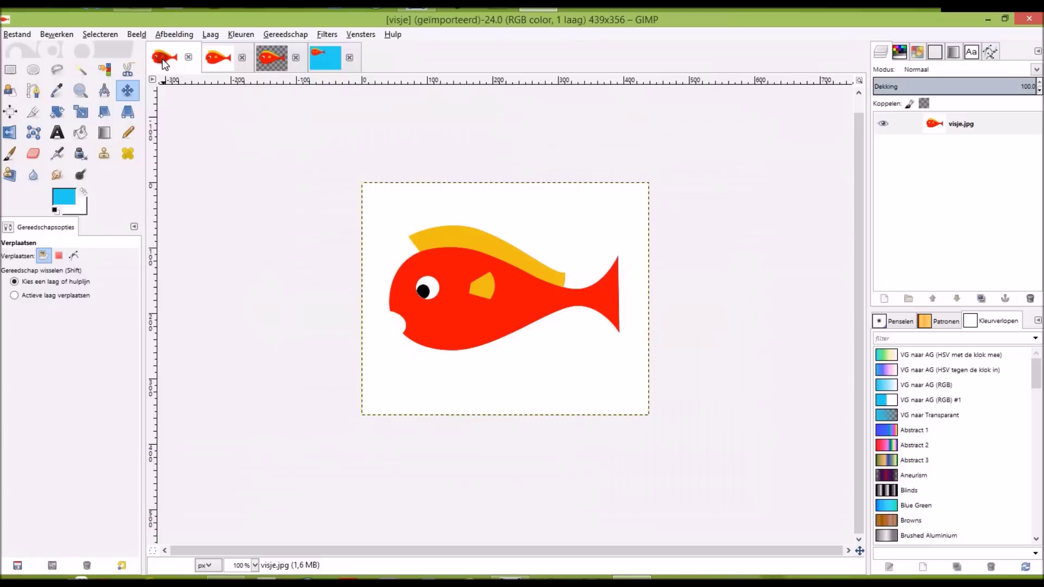
- Select all of visje.jpg and copy it
right_click(398, 225)
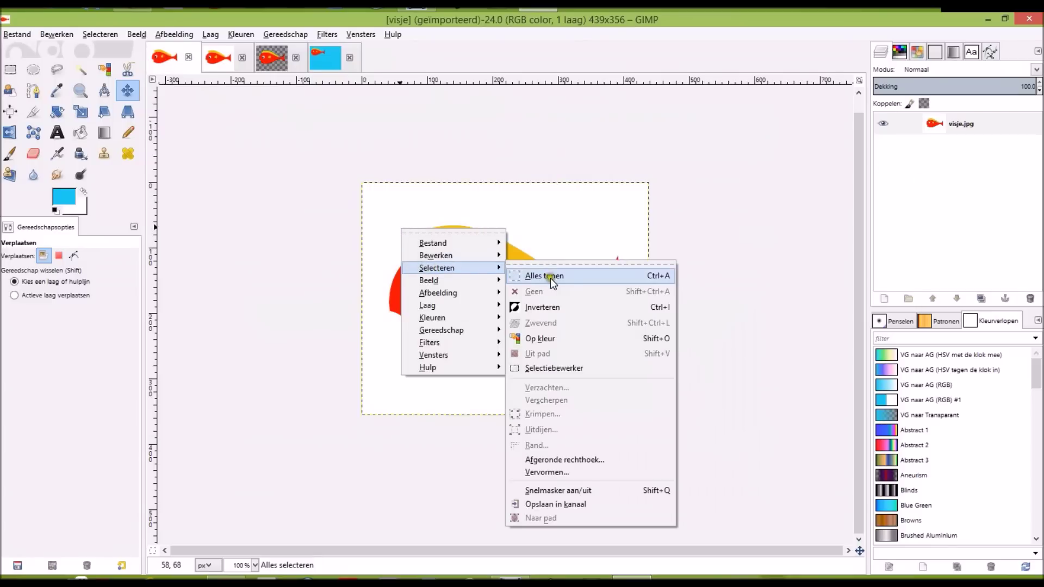
mouse_move(437, 267)
left_click(549, 274)
right_click(481, 244)
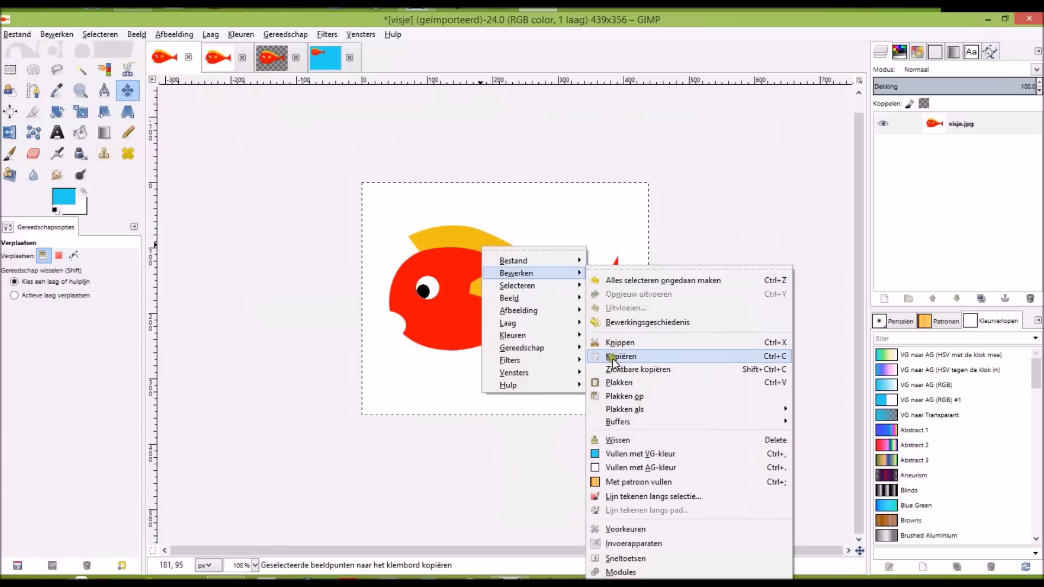
mouse_move(517, 273)
left_click(614, 358)
- Paste the JPG fish into the blue image as a new layer at the lower right
left_click(325, 64)
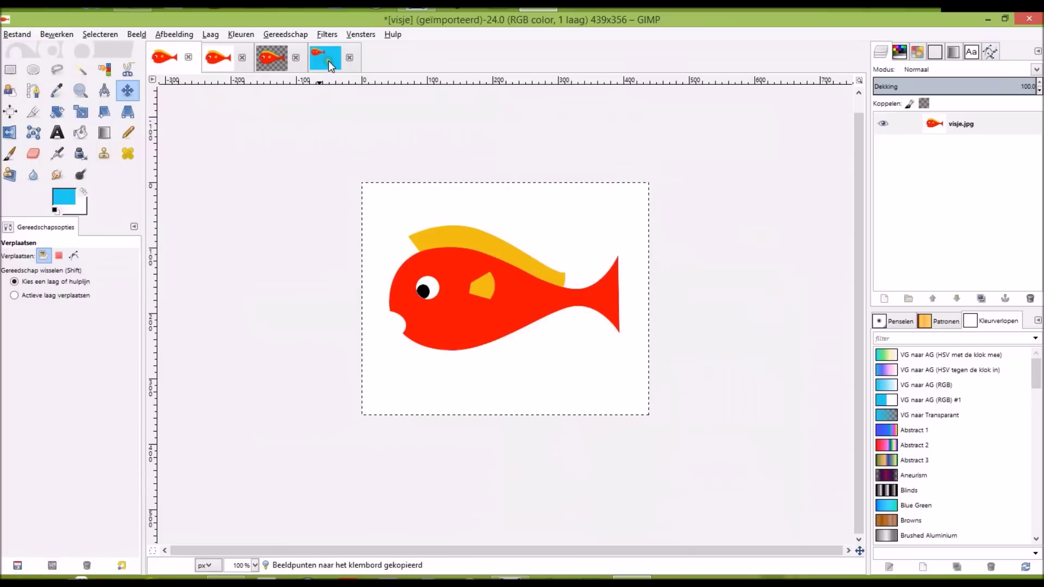
key("ctrl+v")
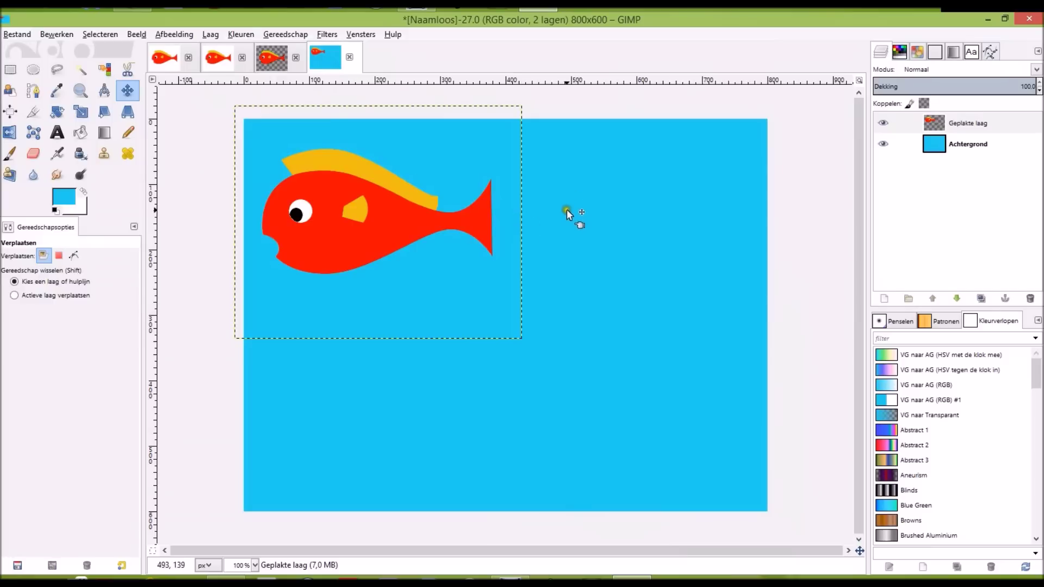
left_click(595, 207)
right_click(595, 207)
mouse_move(630, 233)
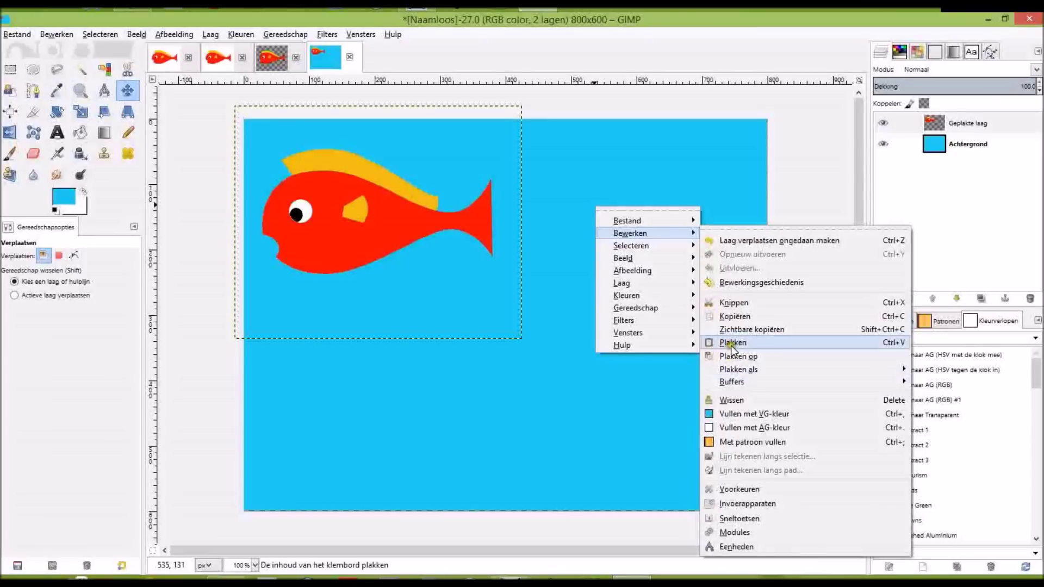
mouse_move(739, 370)
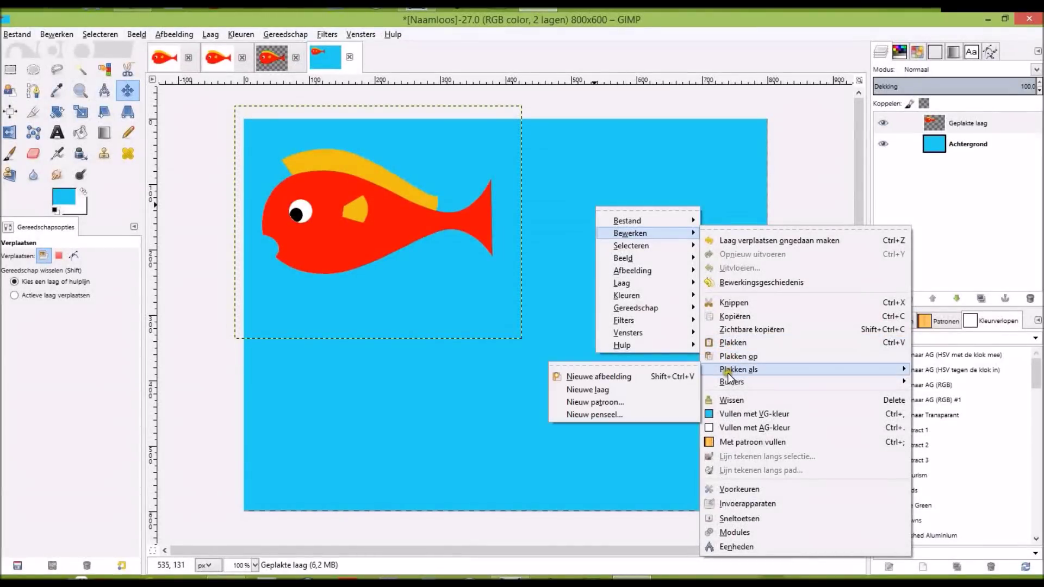
left_click(581, 389)
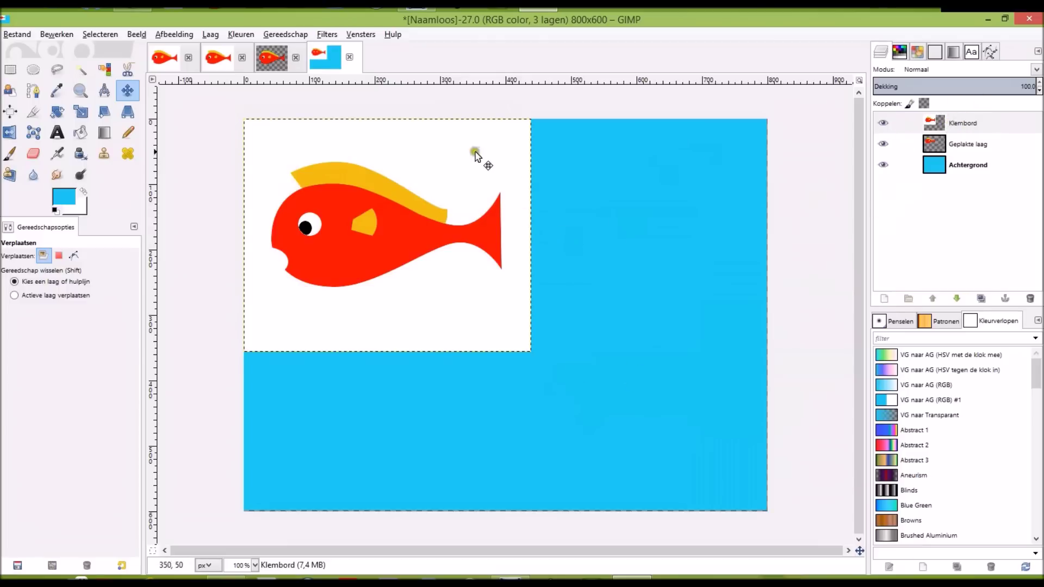
mouse_move(460, 168)
left_mouse_down()
mouse_move(687, 169)
mouse_move(612, 263)
left_mouse_up()
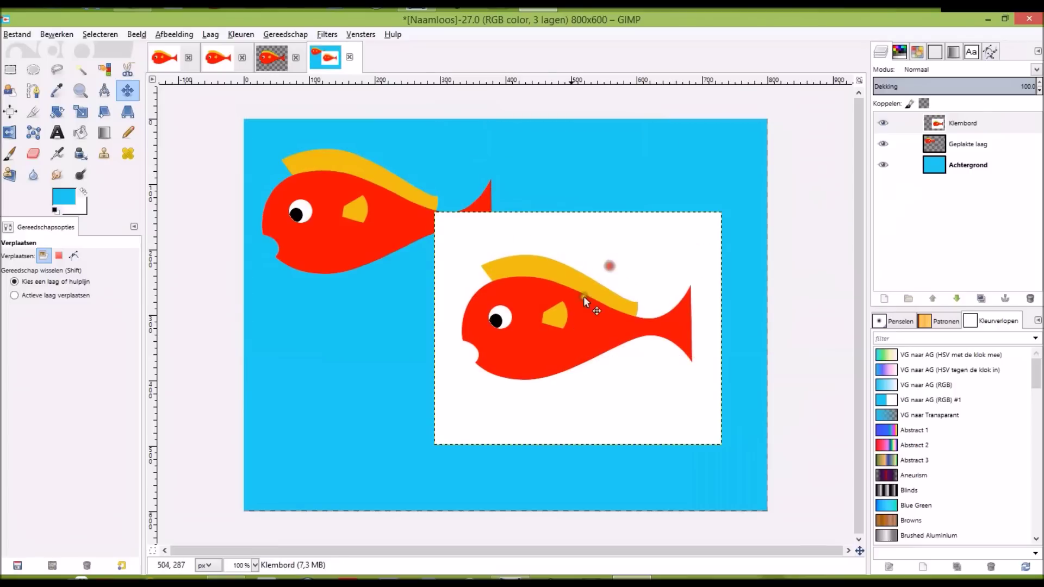
mouse_move(641, 265)
left_mouse_down()
mouse_move(672, 280)
mouse_move(671, 295)
mouse_move(656, 297)
left_mouse_up()
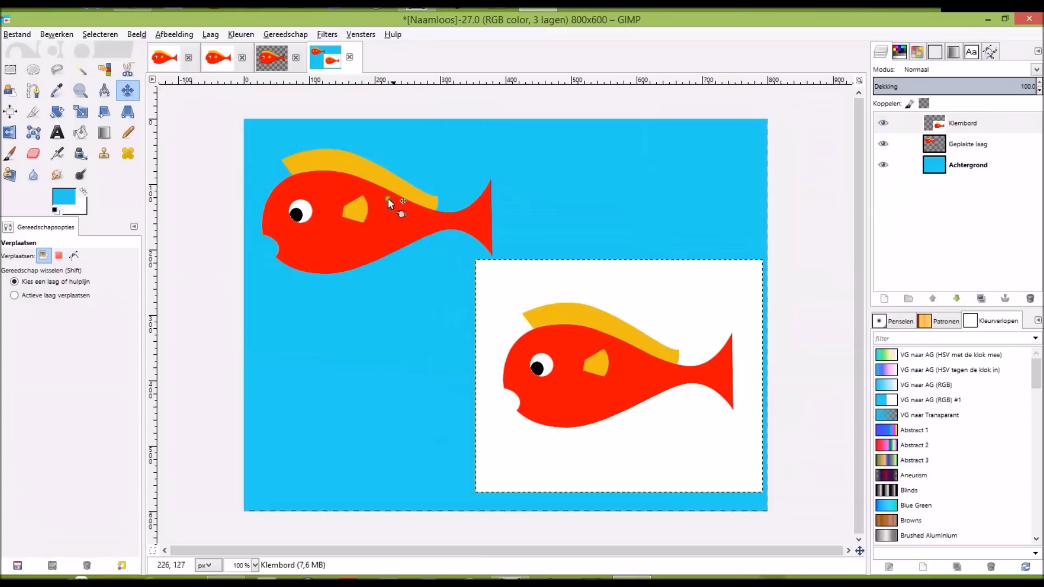
left_click(217, 60)
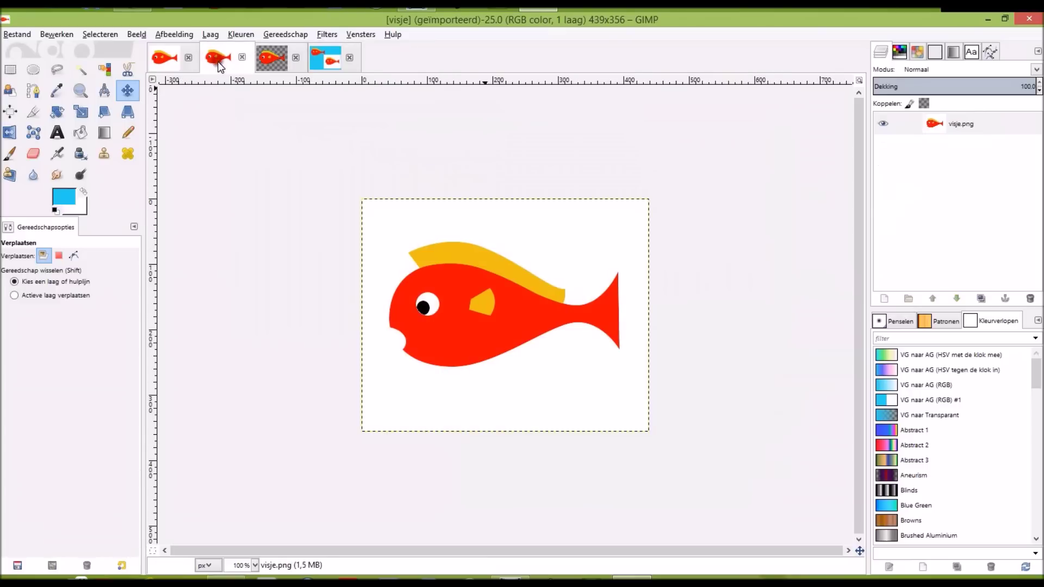
- Select all of visje.png and copy it
left_click(951, 123)
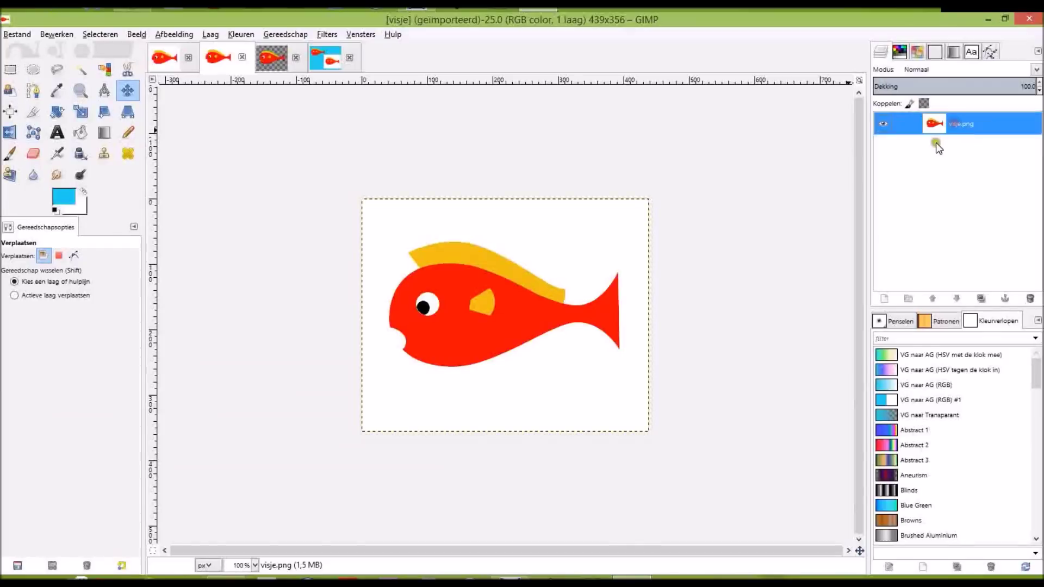
right_click(509, 238)
left_click(645, 286)
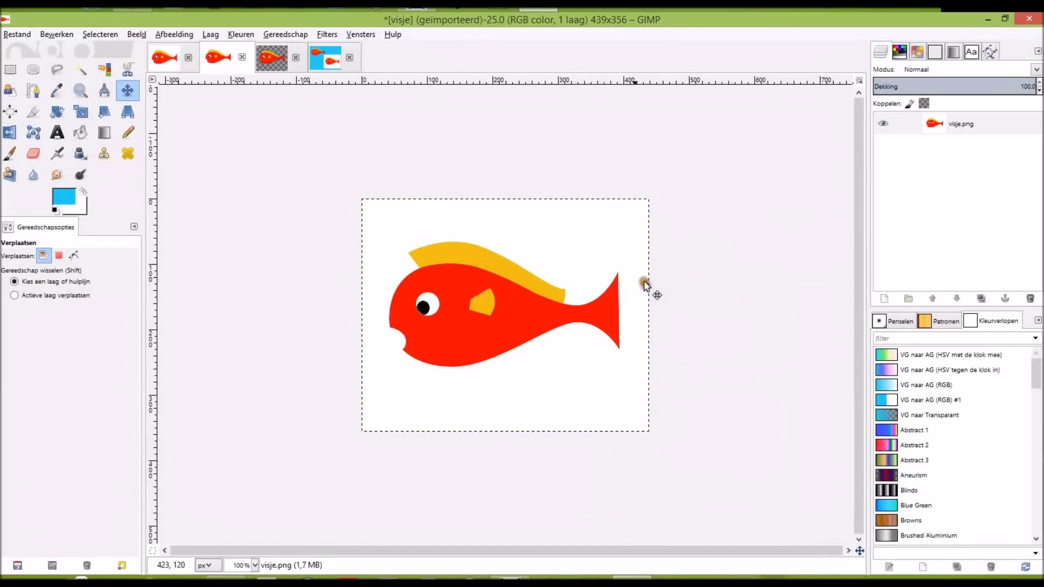
right_click(541, 248)
mouse_move(573, 273)
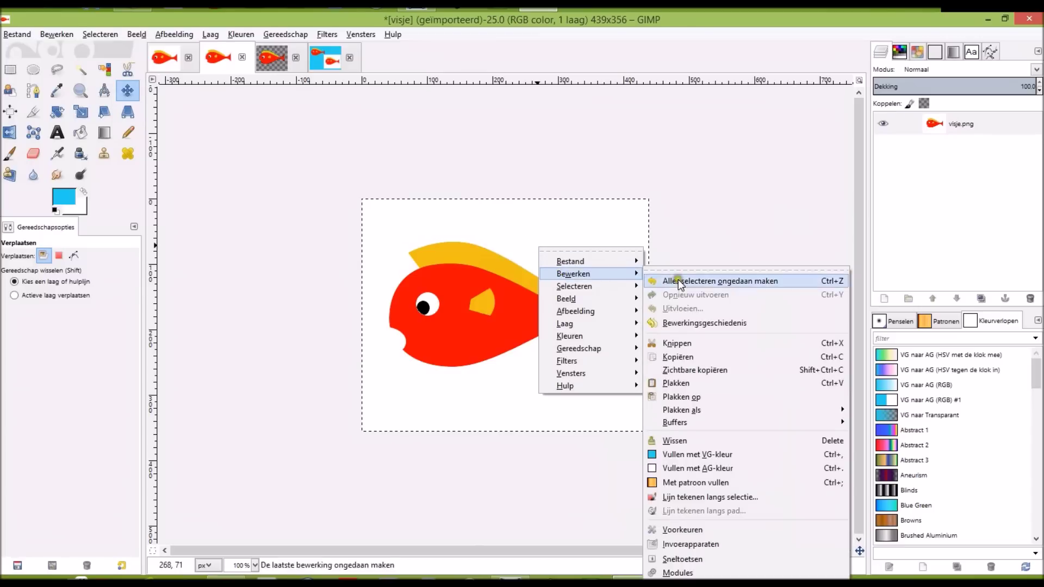
left_click(673, 358)
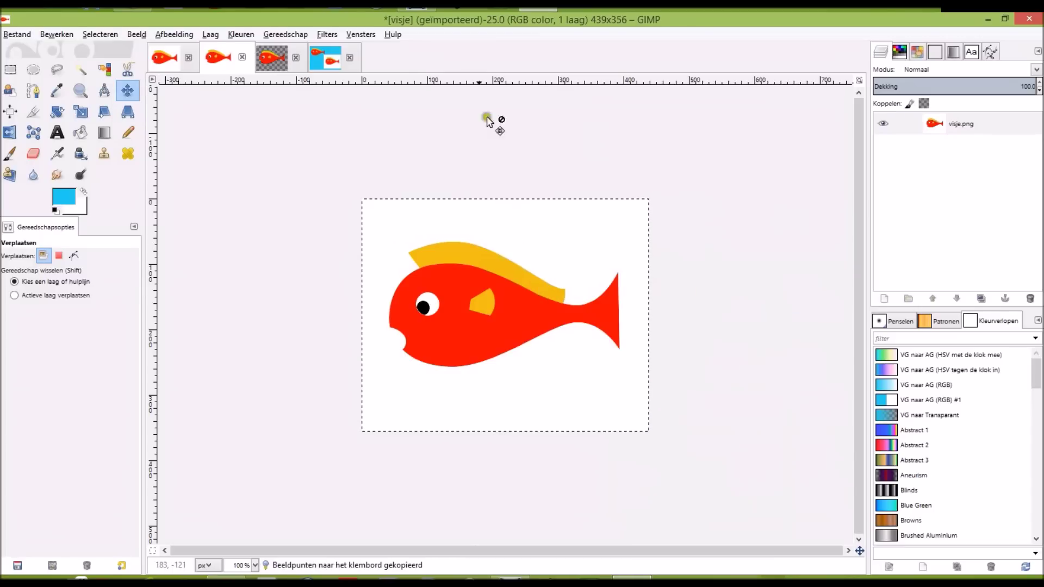
- Paste the PNG fish into the blue composition as layer Geplakte laag #1
left_click(318, 64)
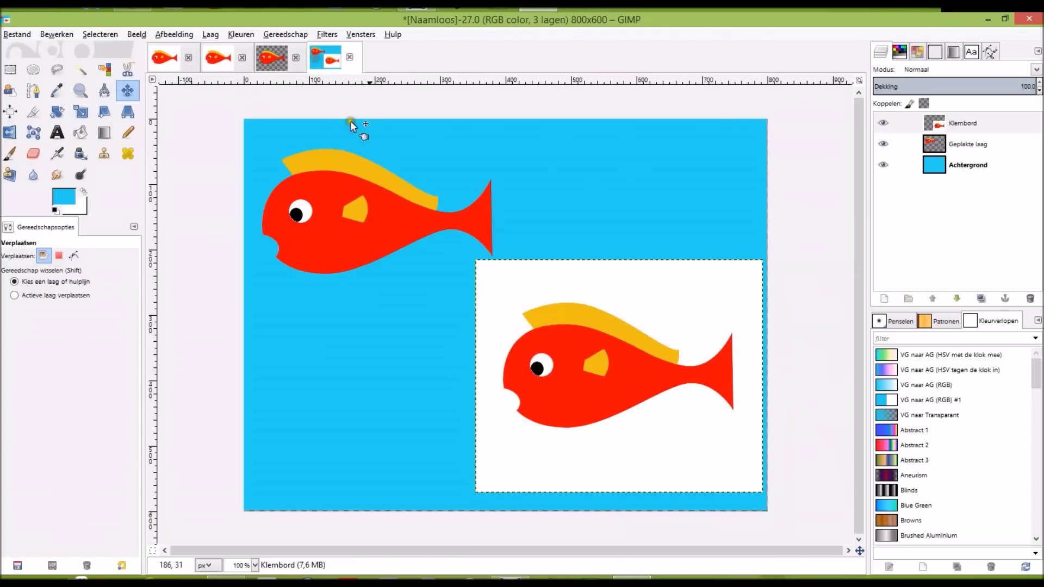
right_click(608, 184)
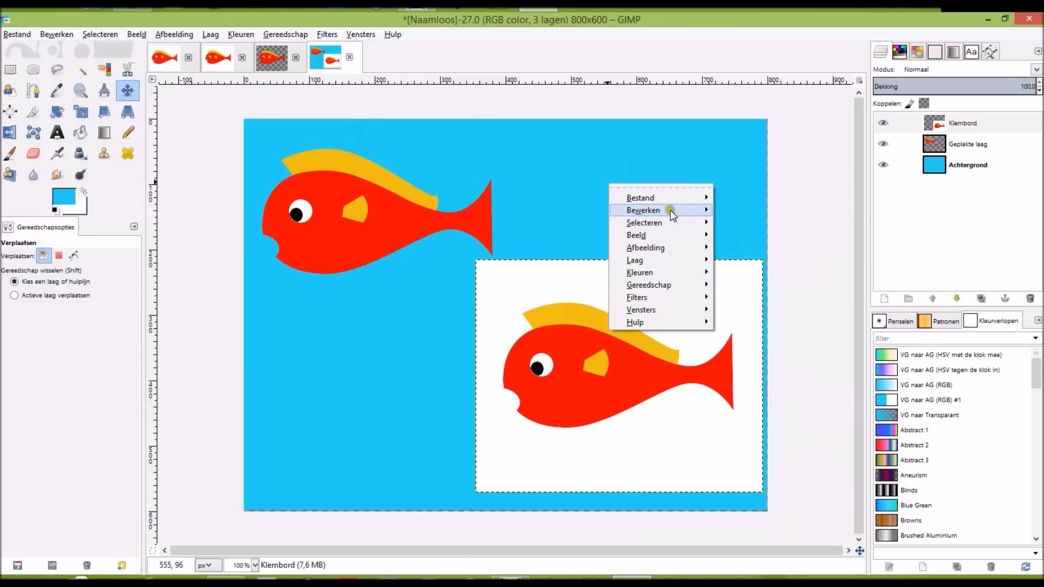
mouse_move(644, 211)
left_click(755, 321)
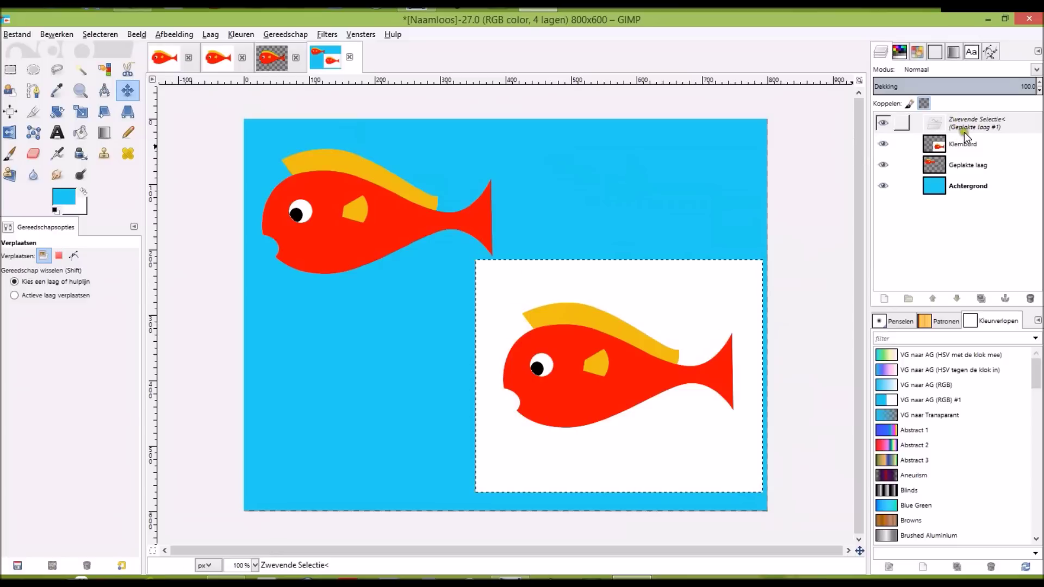
left_click(884, 297)
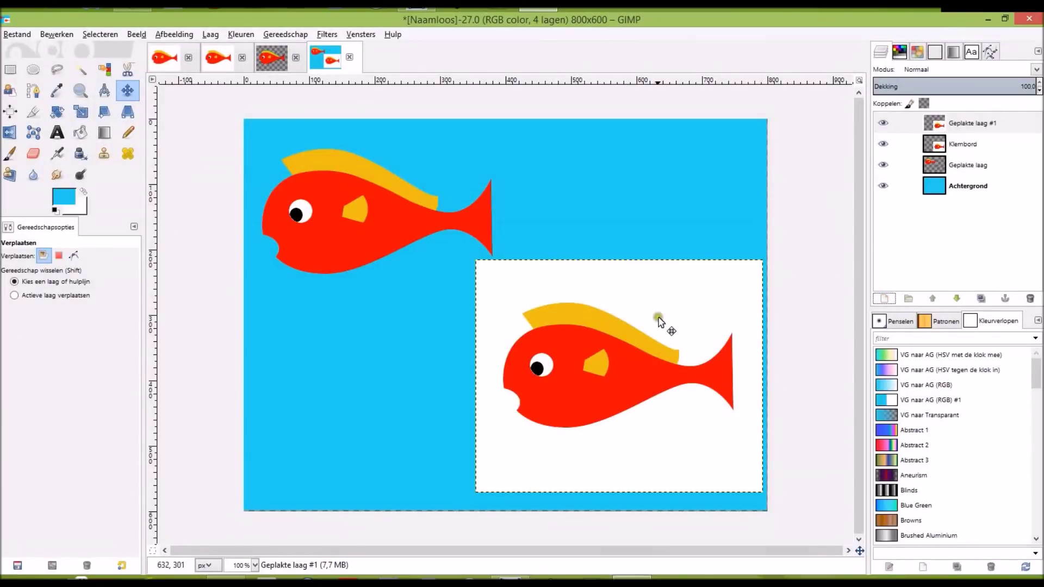
- Drag the pasted PNG fish layer to the lower left, next to the JPG fish
left_click_drag(602, 304, 388, 308)
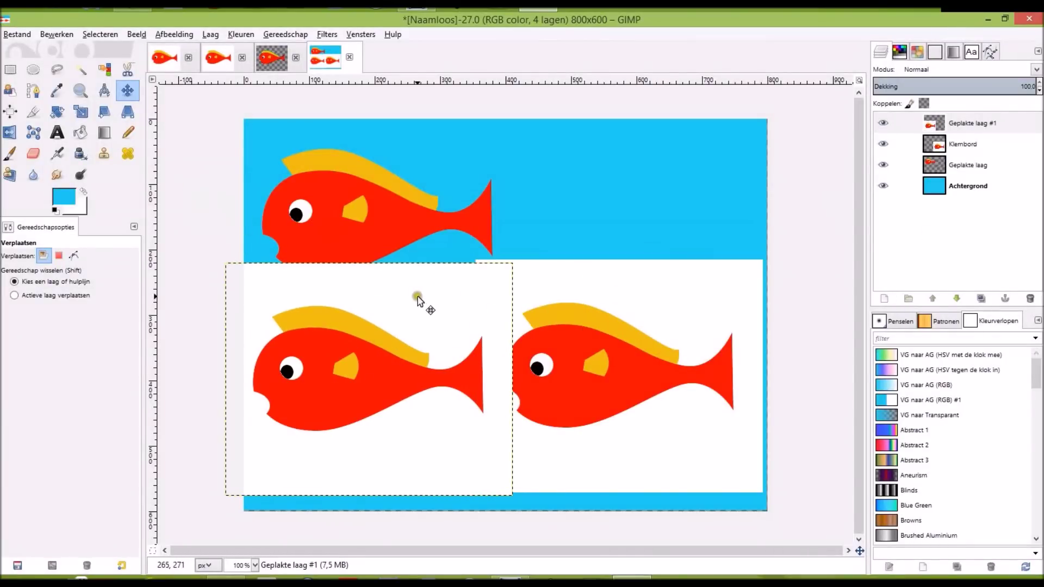
left_click_drag(416, 296, 497, 297)
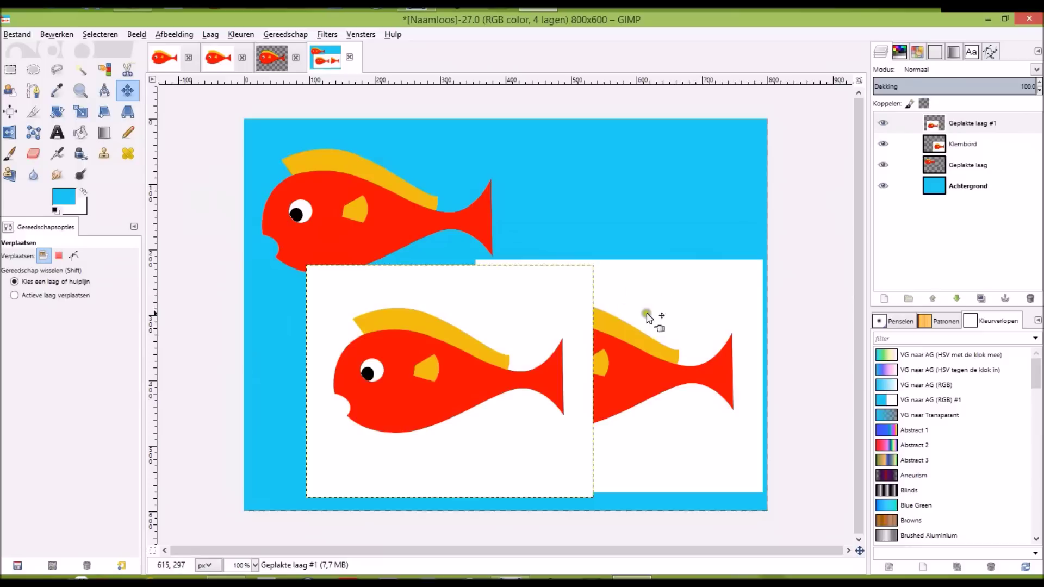
left_click_drag(498, 296, 462, 293)
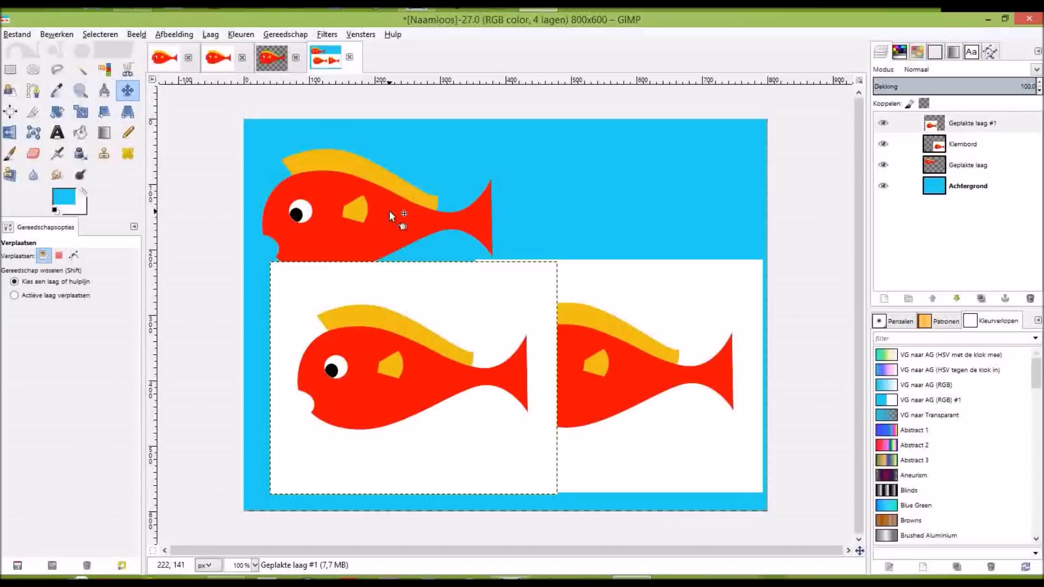
left_click(398, 298)
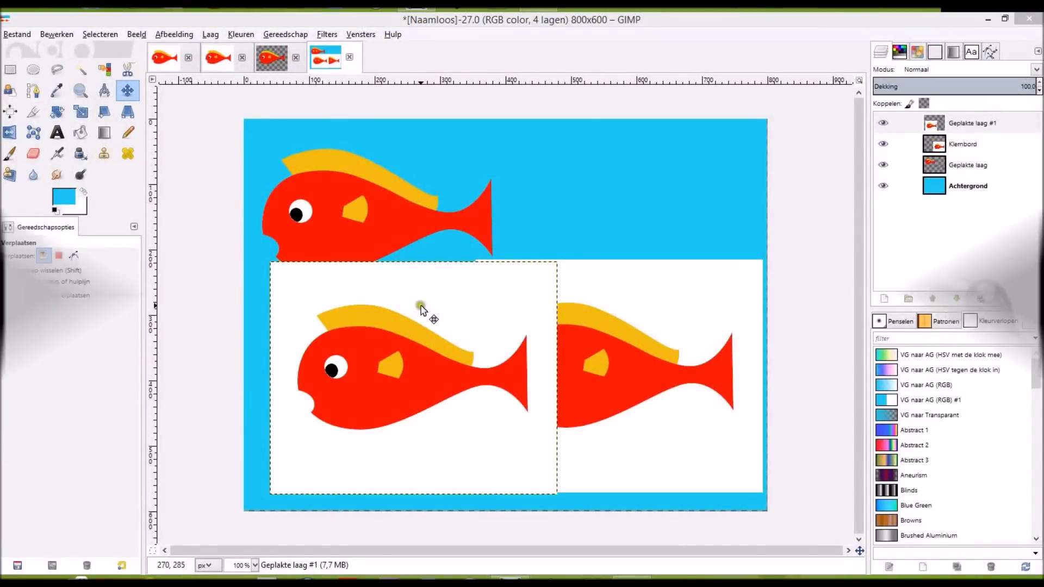